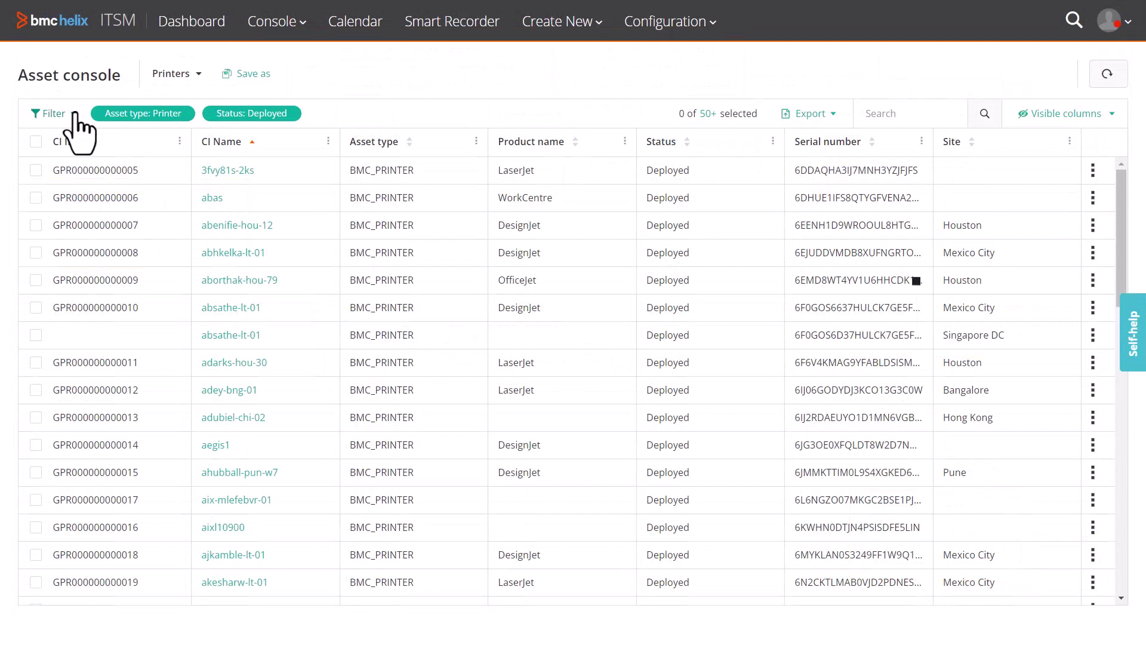
# Open the asset filters and expand System environment, Primary capability and Asset type.
pyautogui.click(75, 113)
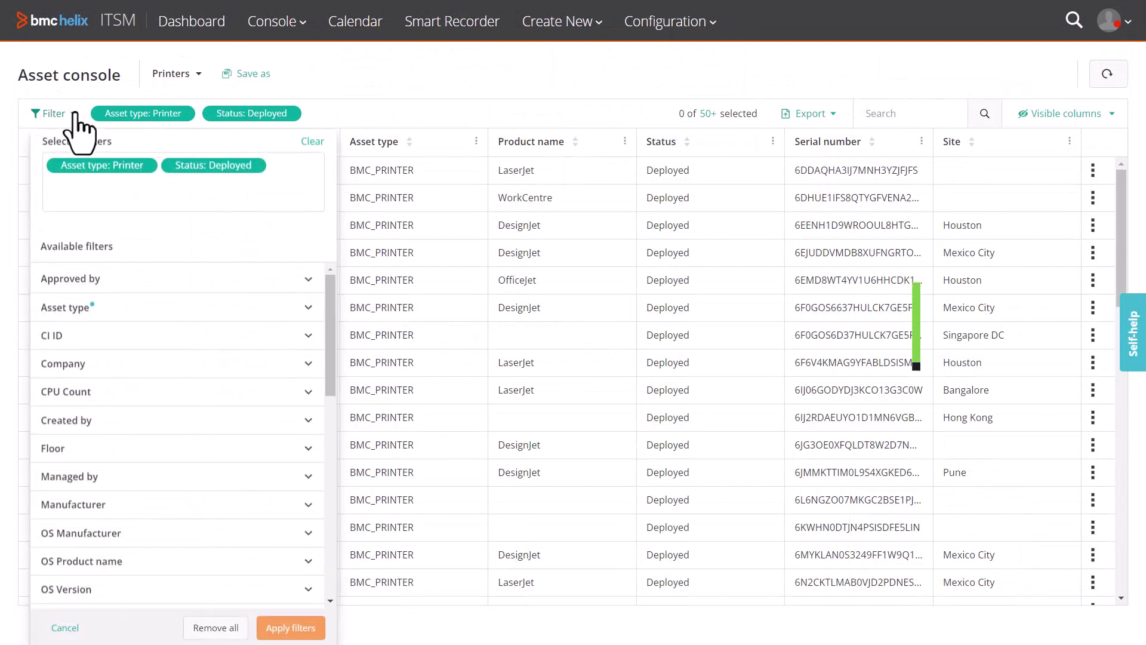
pyautogui.moveTo(328, 296); pyautogui.dragTo(340, 542)
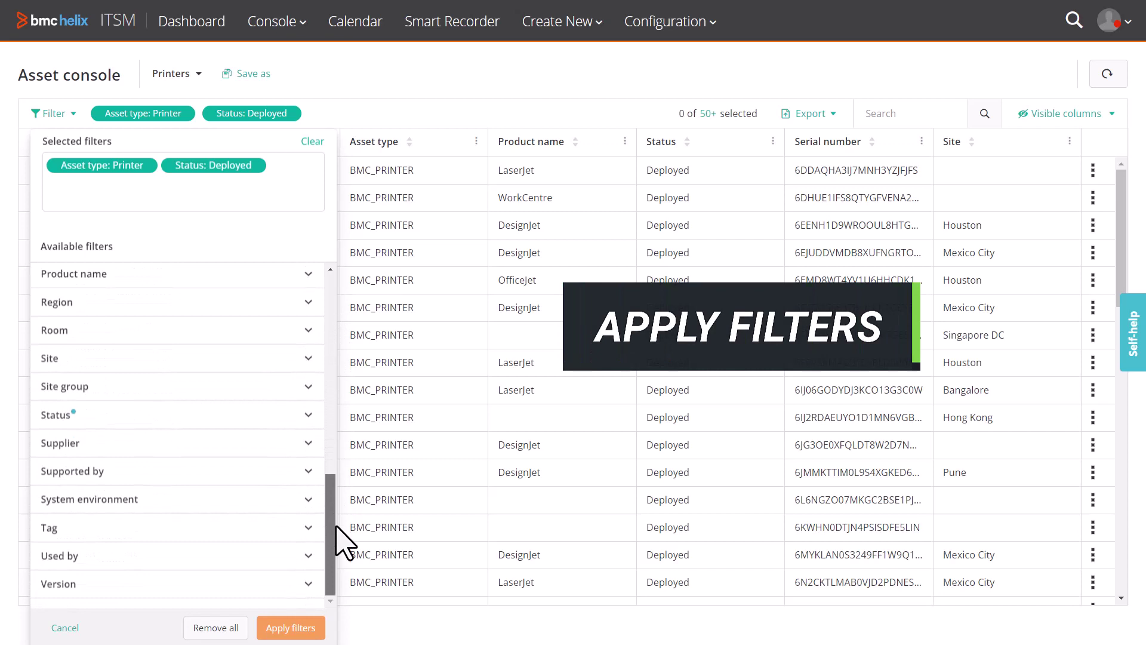
pyautogui.click(308, 499)
pyautogui.scroll(5, 308, 513)
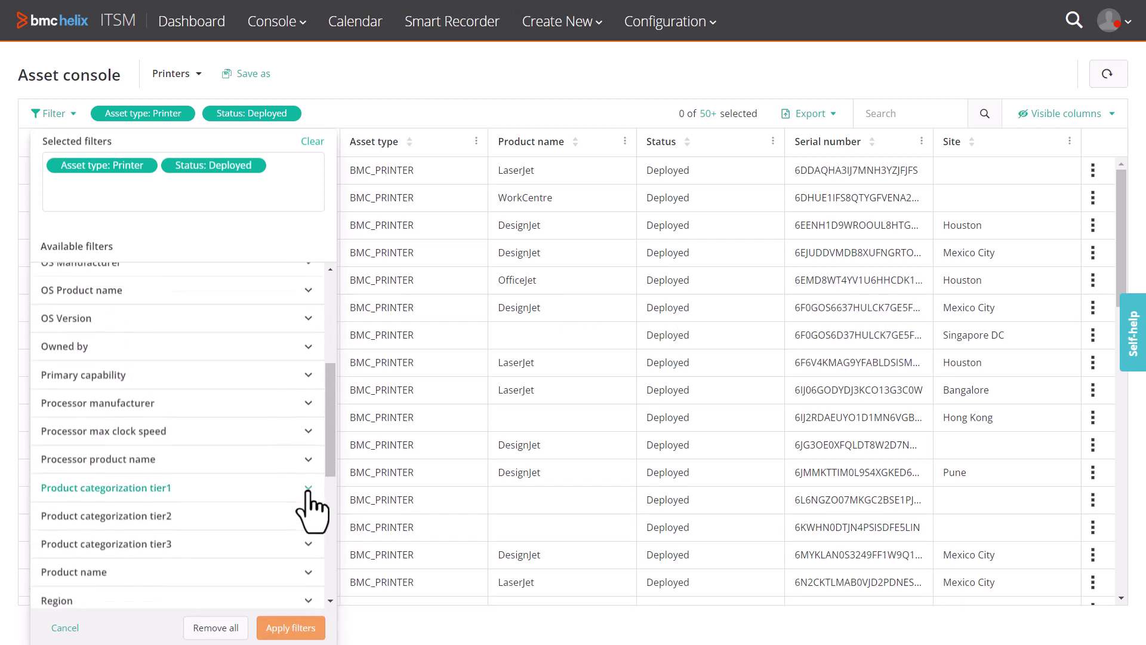
pyautogui.click(308, 375)
pyautogui.scroll(5, 307, 382)
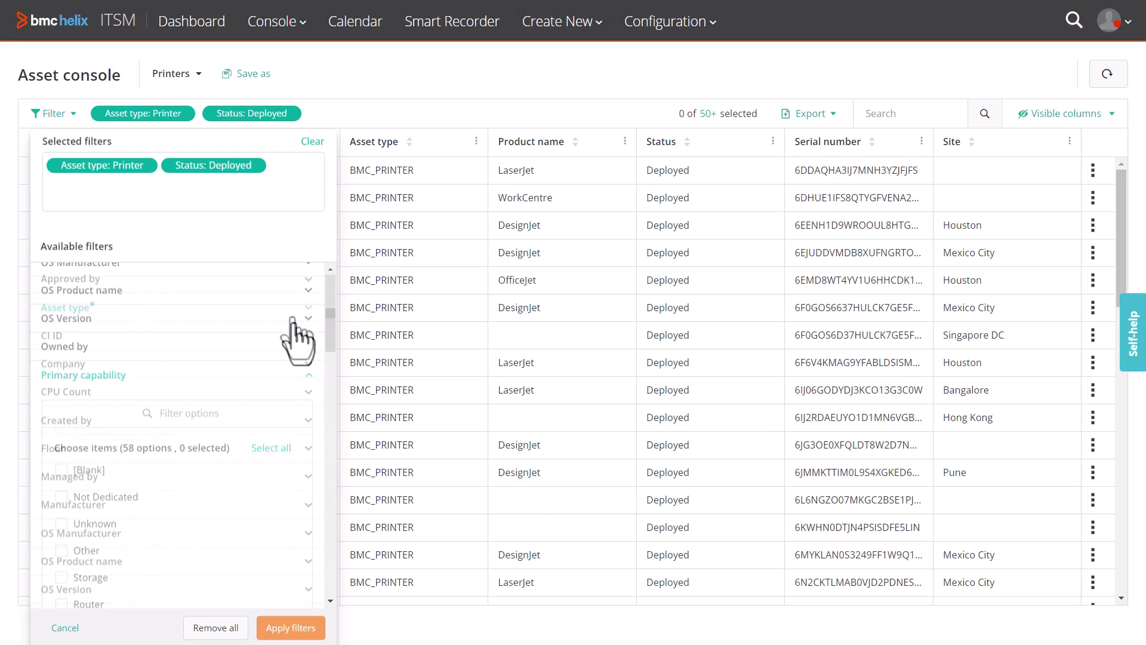
pyautogui.click(307, 307)
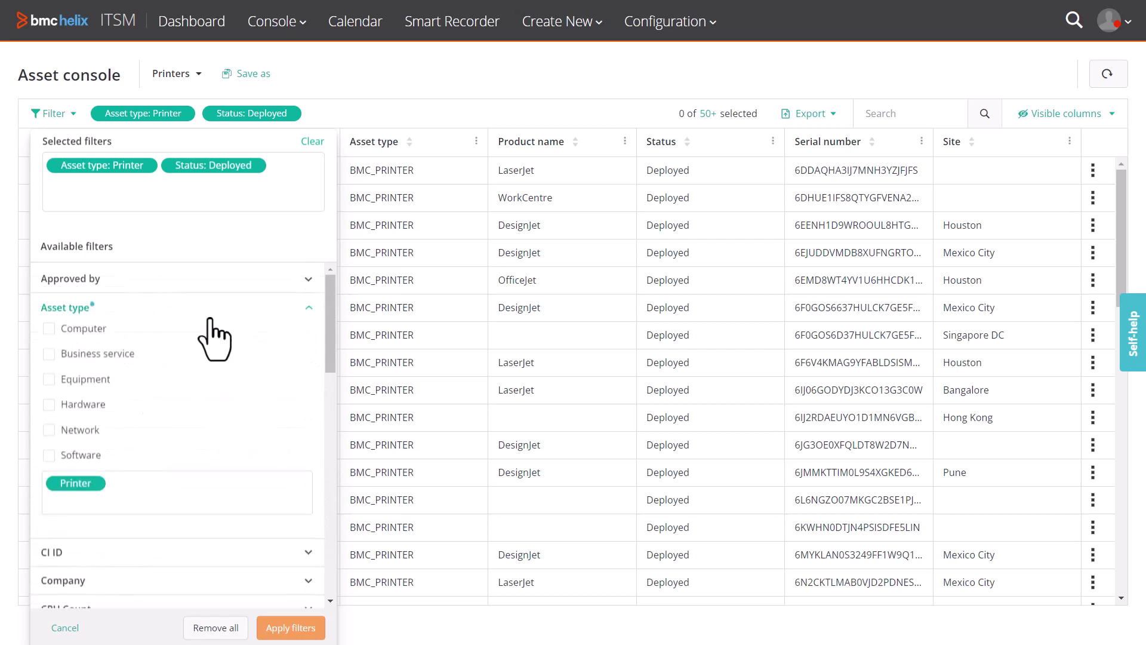
# Add Computer System to Asset type, apply the filters, and filter Product name to LPAR.
pyautogui.click(76, 329)
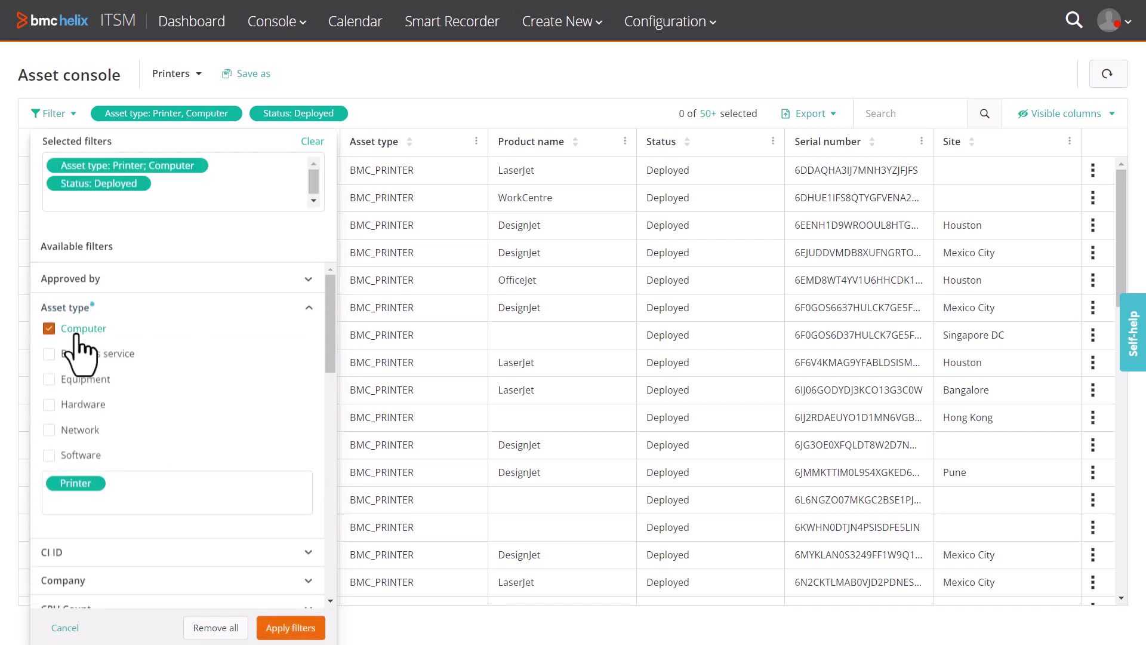
pyautogui.click(77, 333)
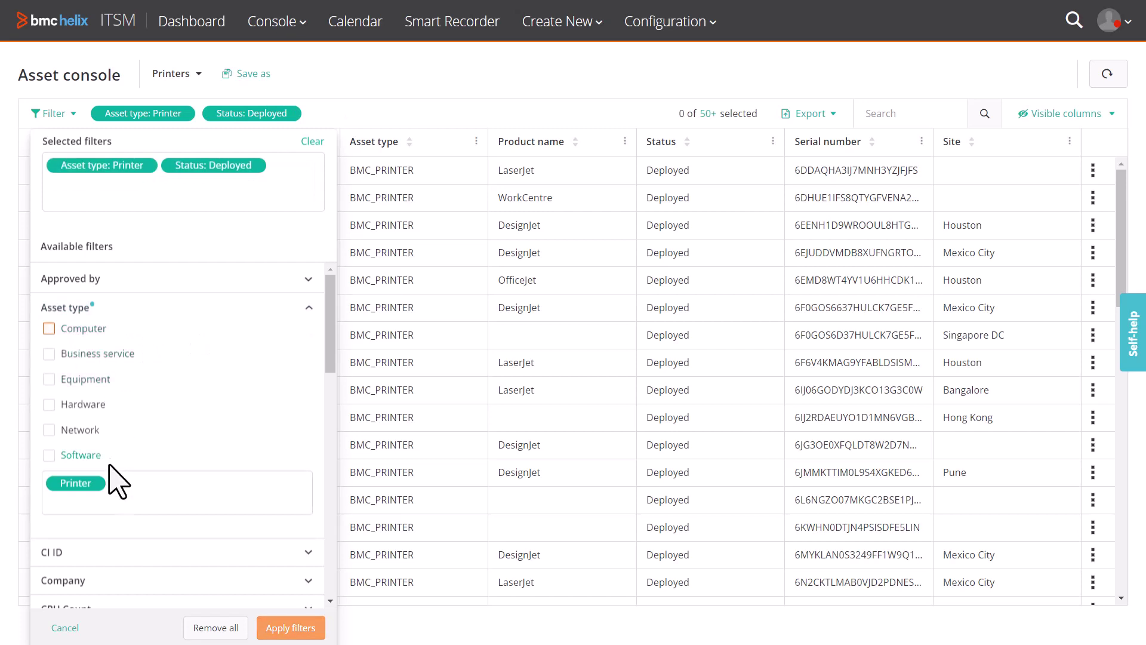
pyautogui.click(102, 505)
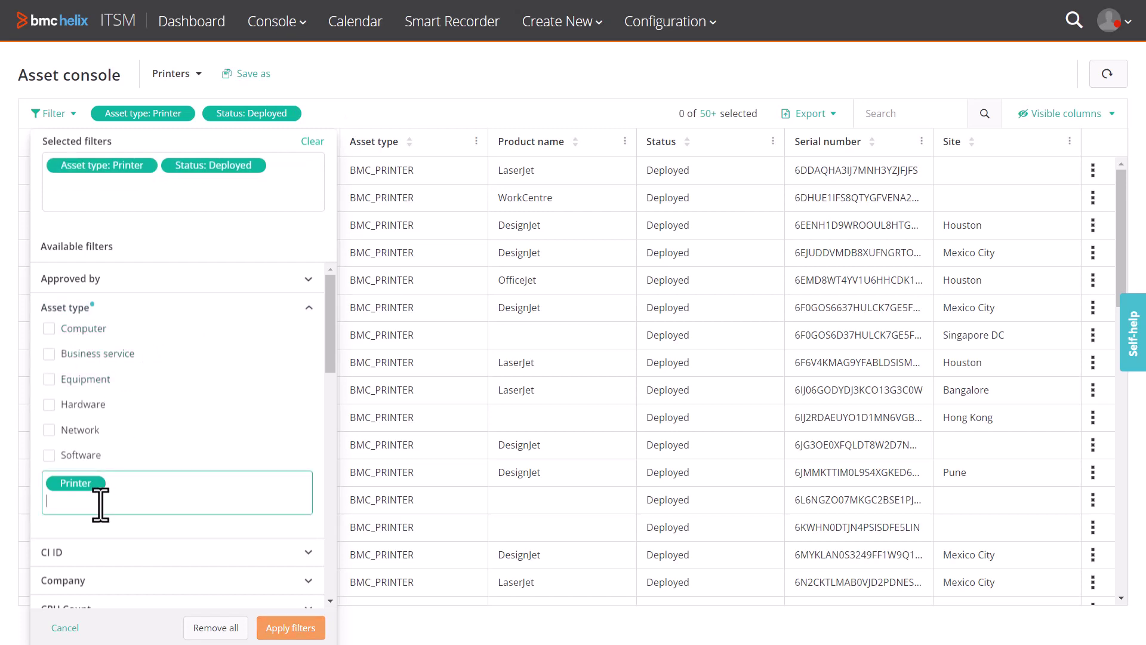
pyautogui.write('Comput')
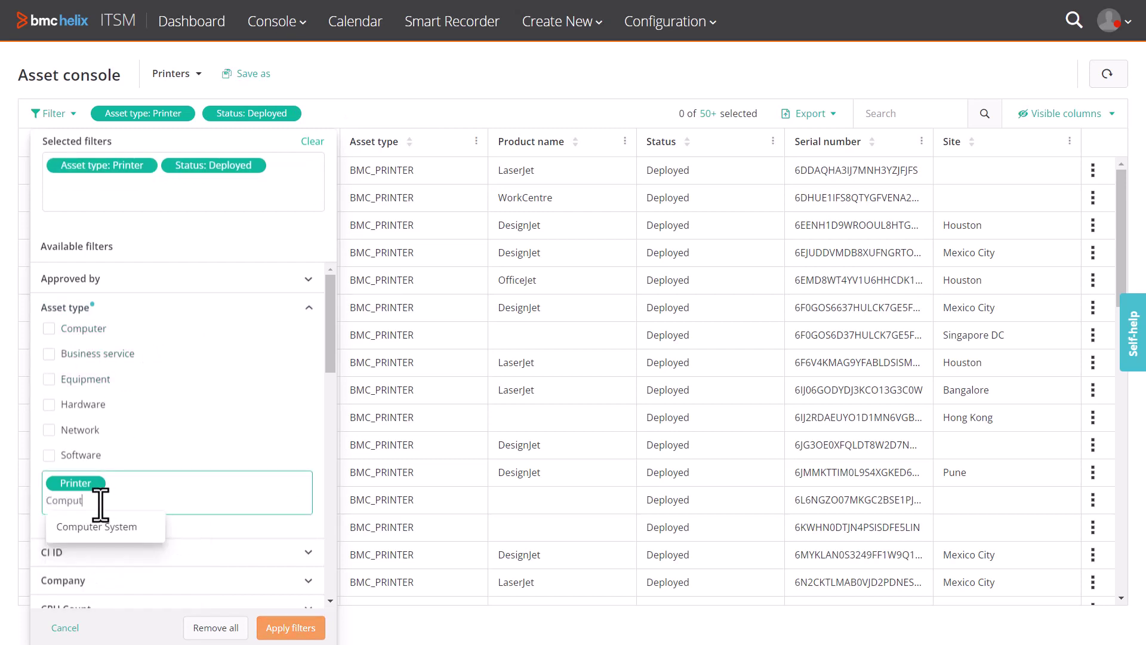
pyautogui.click(115, 537)
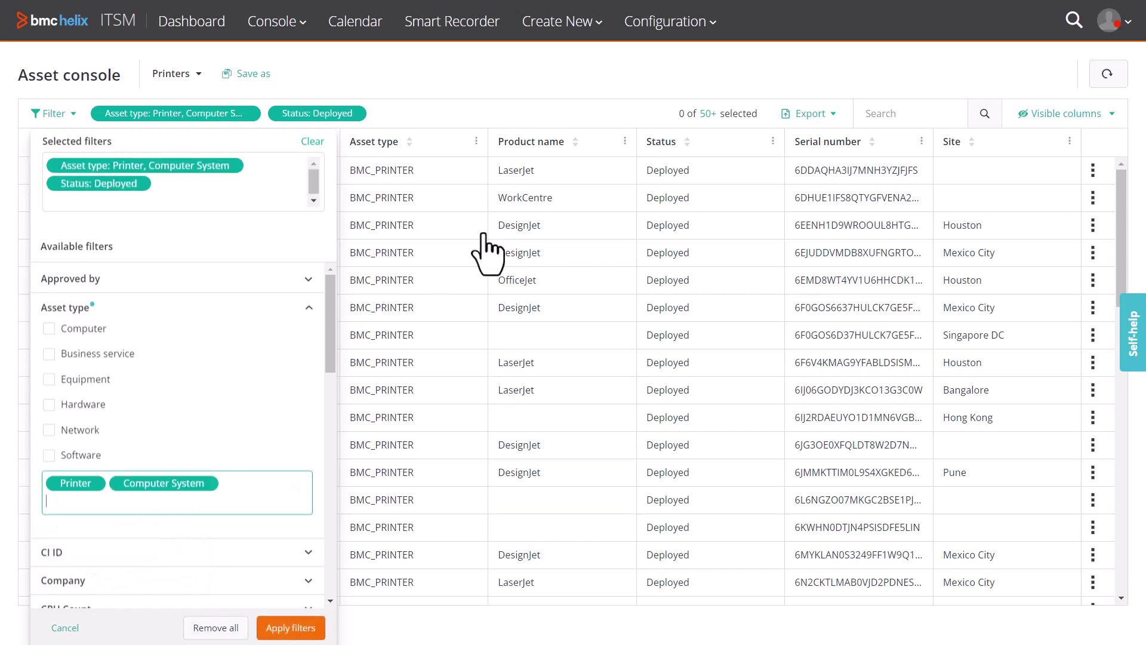
pyautogui.click(524, 200)
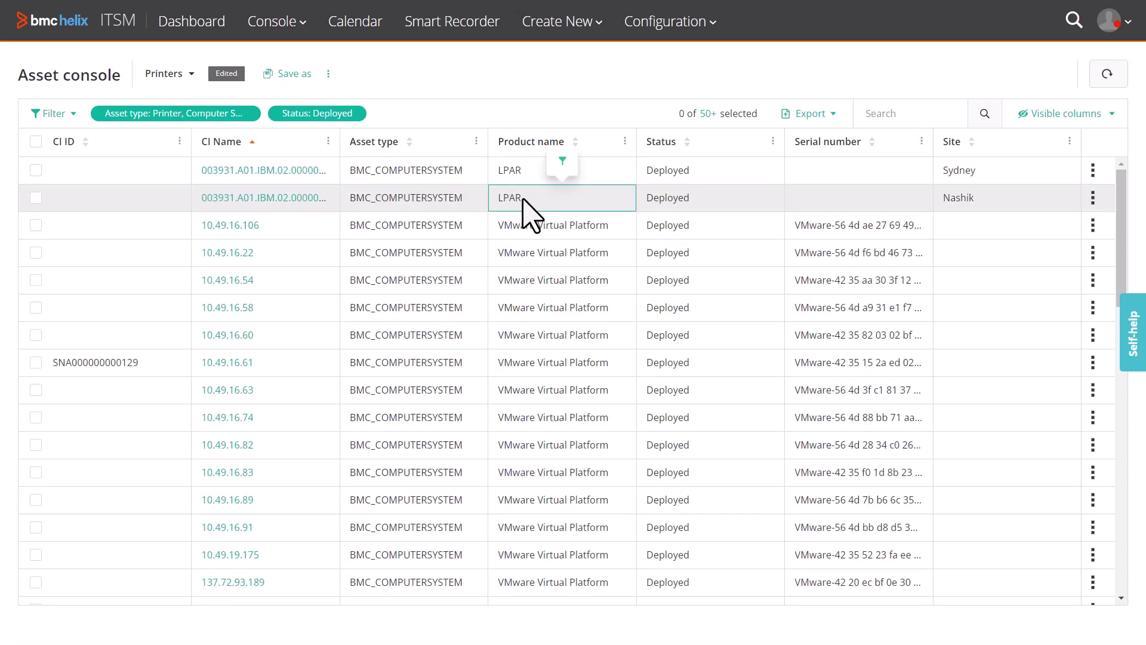
pyautogui.click(562, 160)
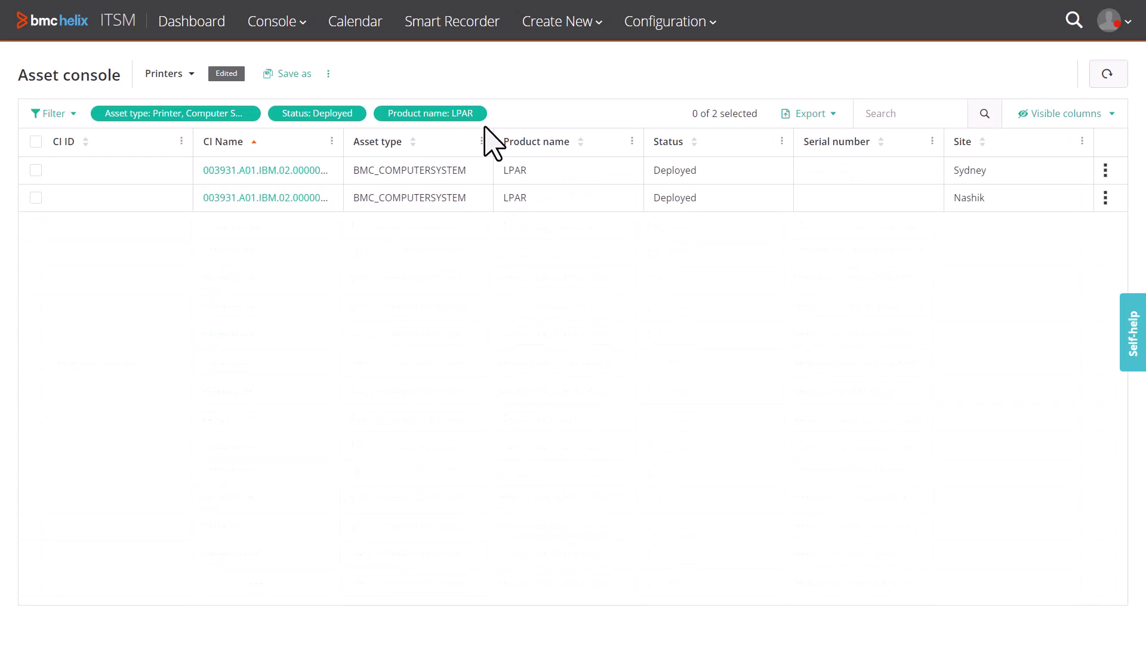
pyautogui.click(190, 76)
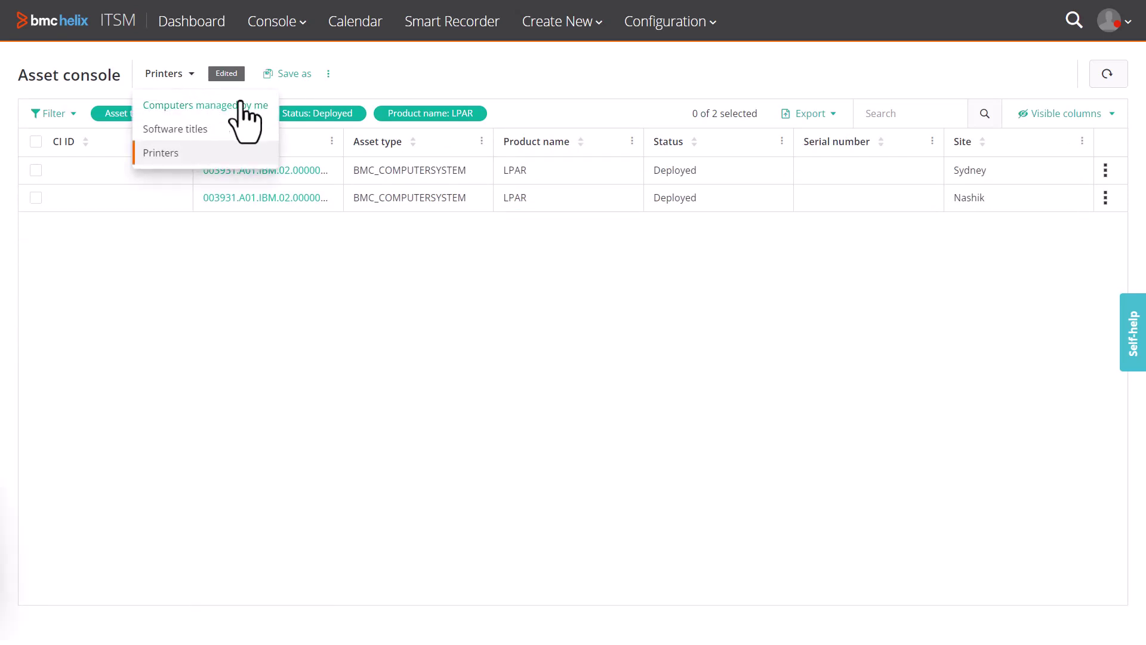
# Save Computers managed by me, minus the Managed by filter, as preset 'Computers deployed'.
pyautogui.click(271, 114)
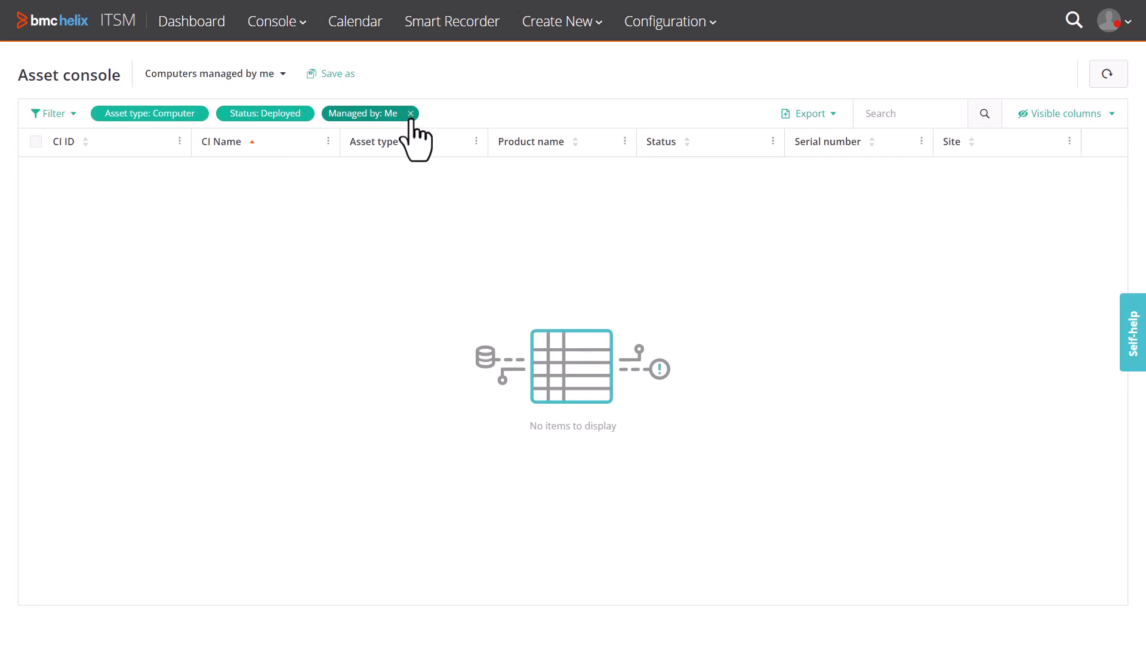
pyautogui.click(411, 113)
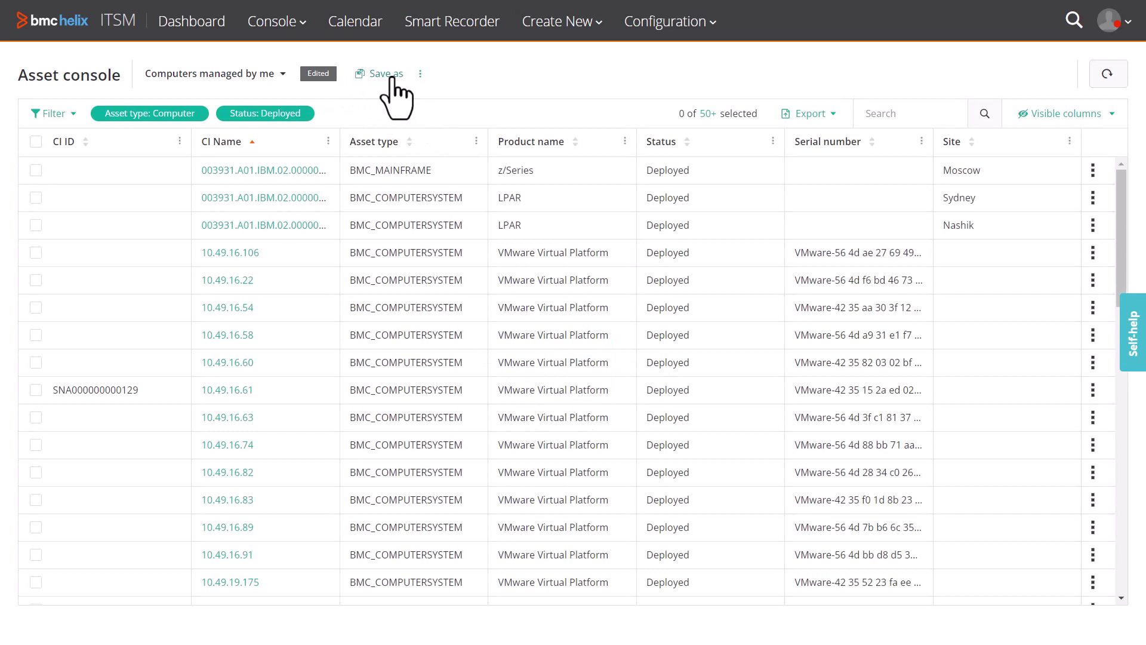
pyautogui.click(388, 74)
pyautogui.moveTo(425, 213); pyautogui.dragTo(588, 215)
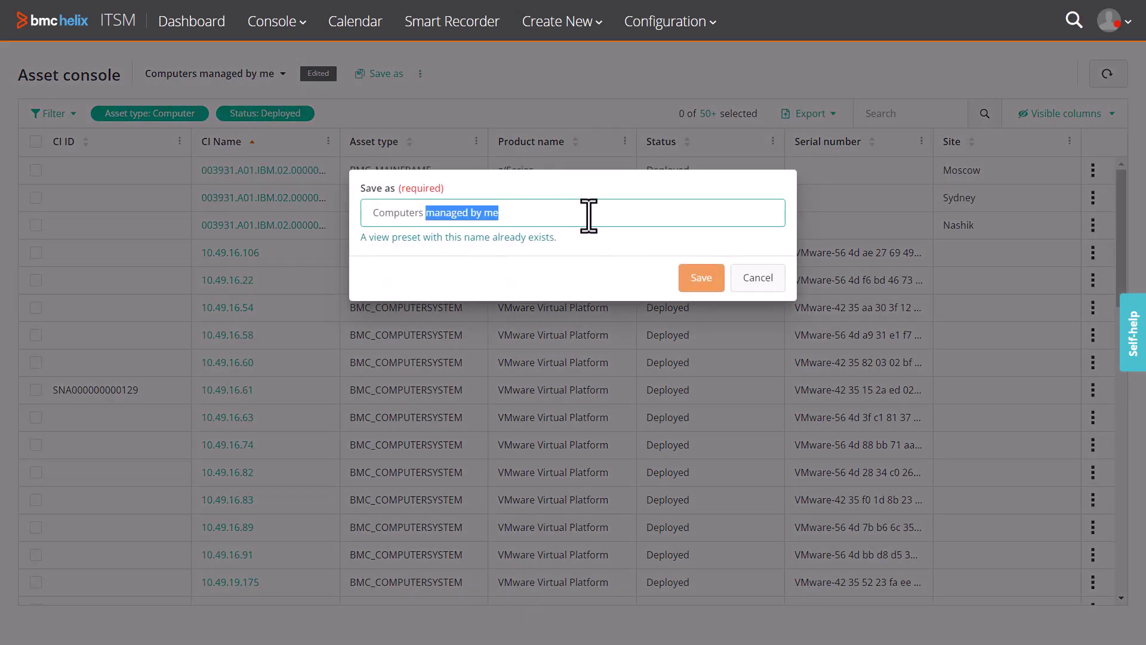
pyautogui.write('deployed')
pyautogui.click(716, 278)
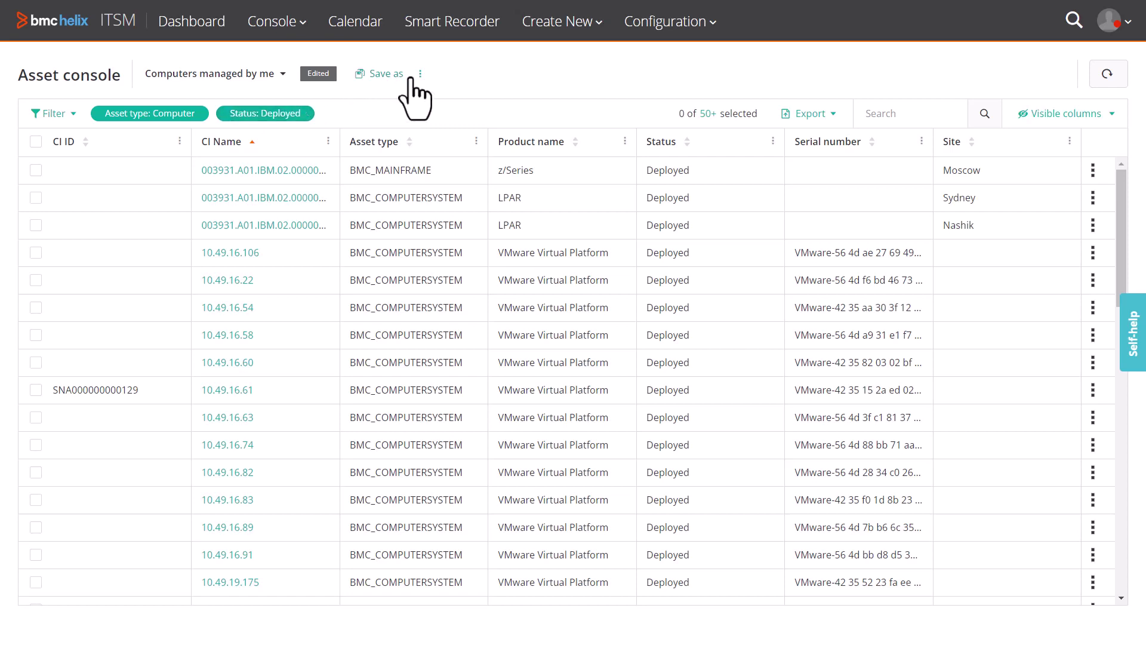
# Discard the unsaved preset changes, then switch to Computers deployed and delete it.
pyautogui.click(420, 73)
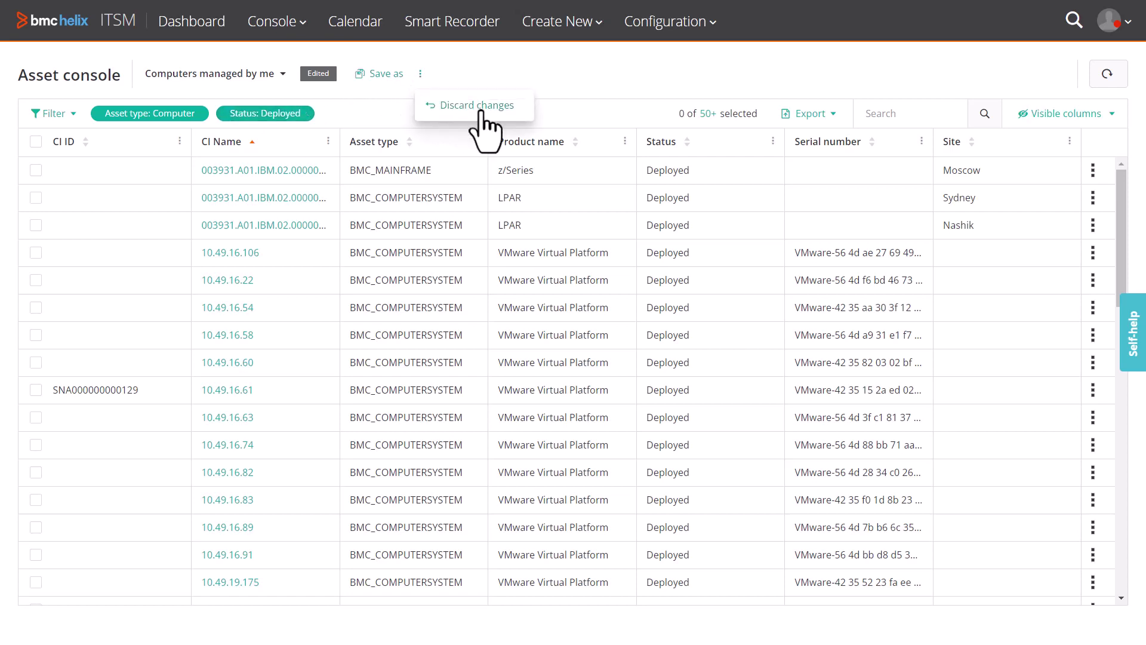
pyautogui.click(481, 111)
pyautogui.click(719, 267)
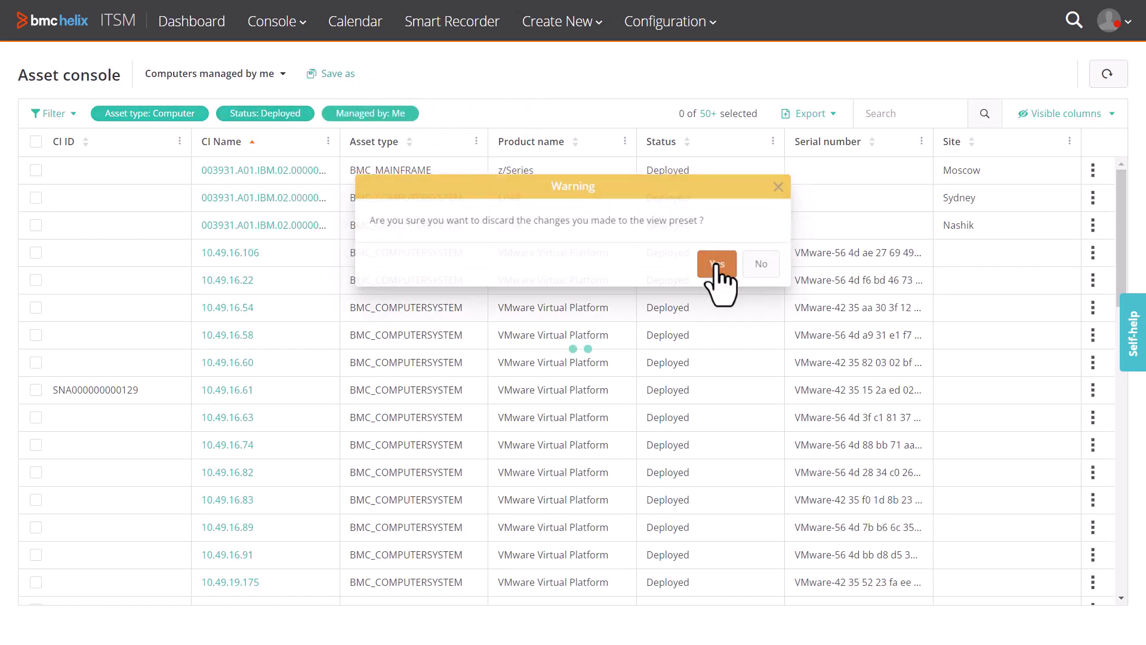
pyautogui.click(215, 73)
pyautogui.click(258, 114)
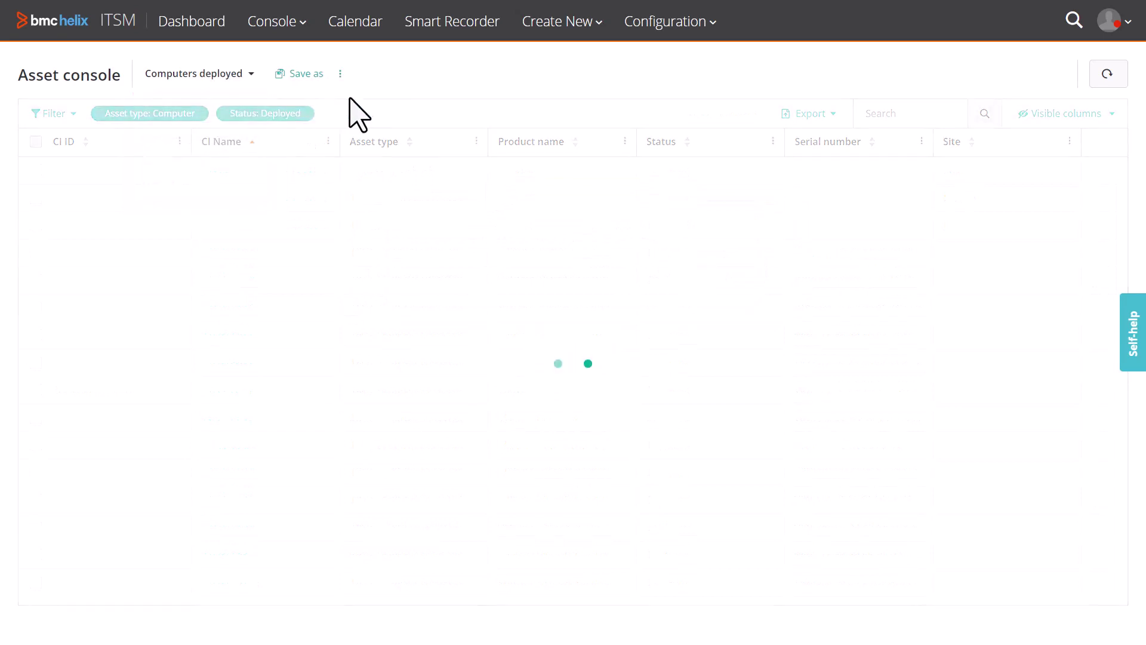
pyautogui.click(340, 74)
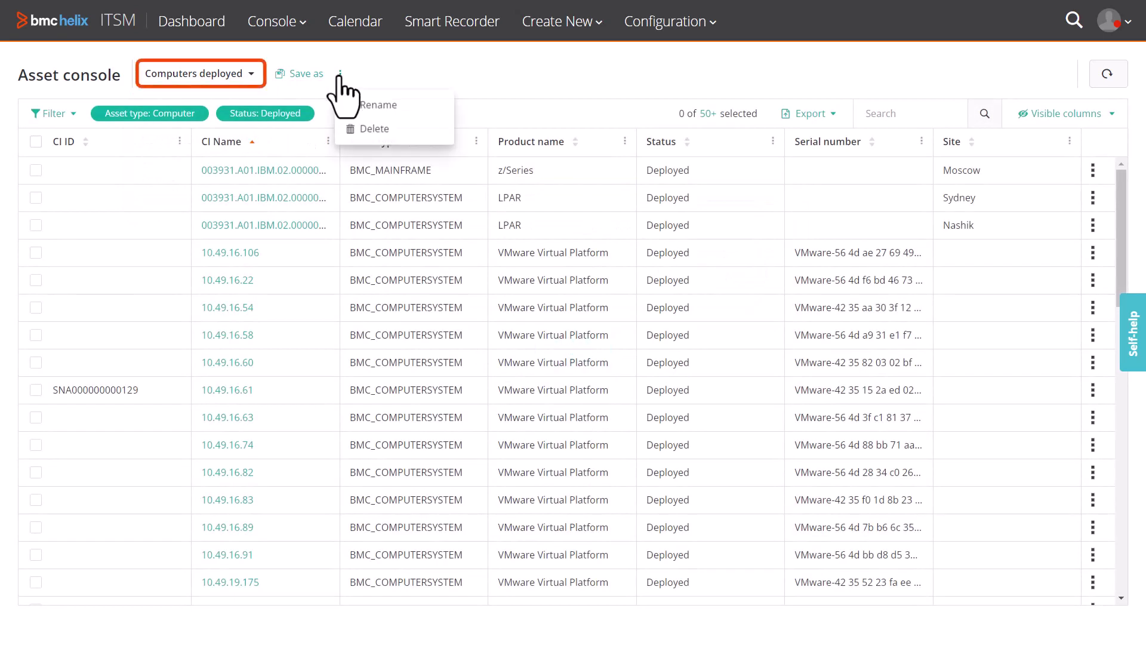
pyautogui.click(399, 128)
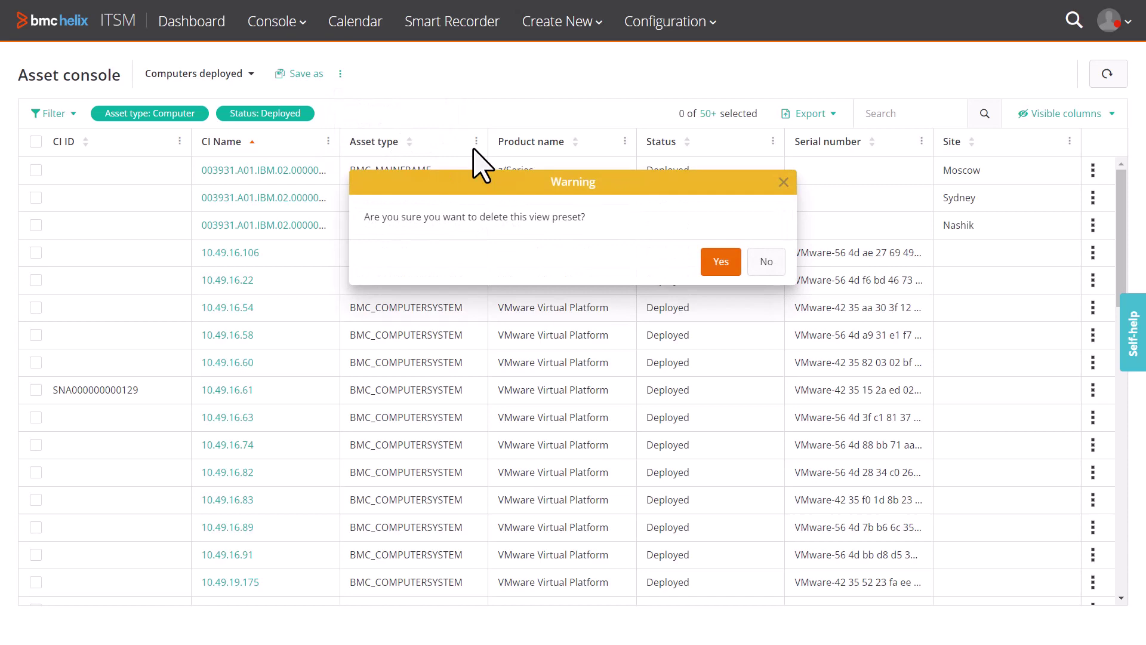
# Confirm the preset deletion and search the assets for LPAR.
pyautogui.click(716, 266)
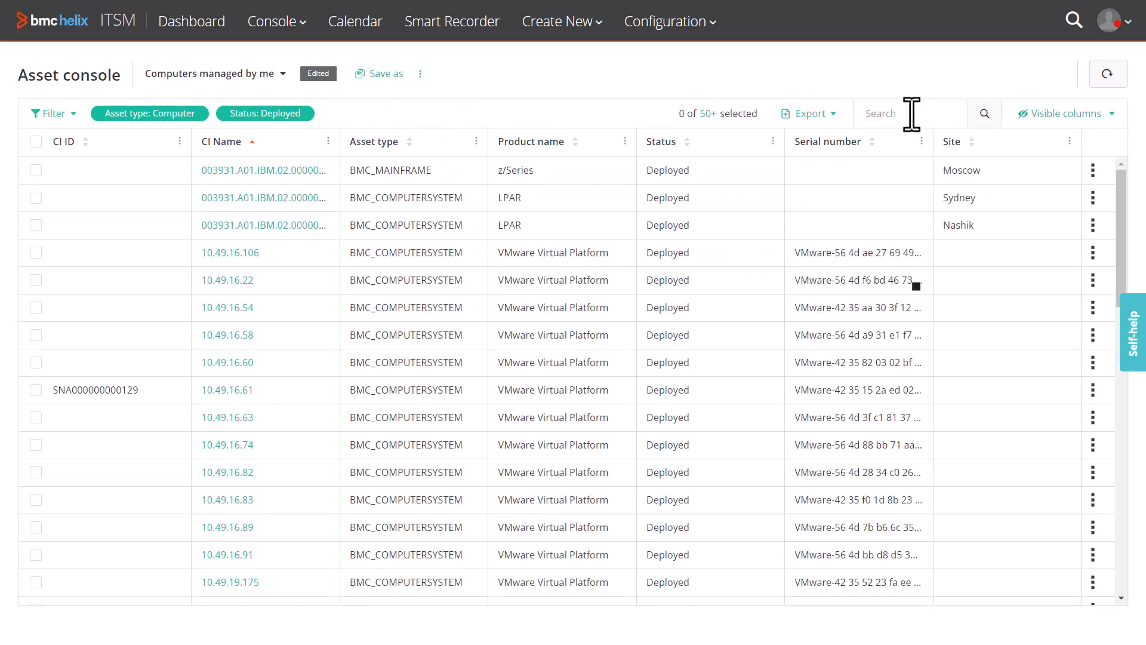
pyautogui.write('LPA')
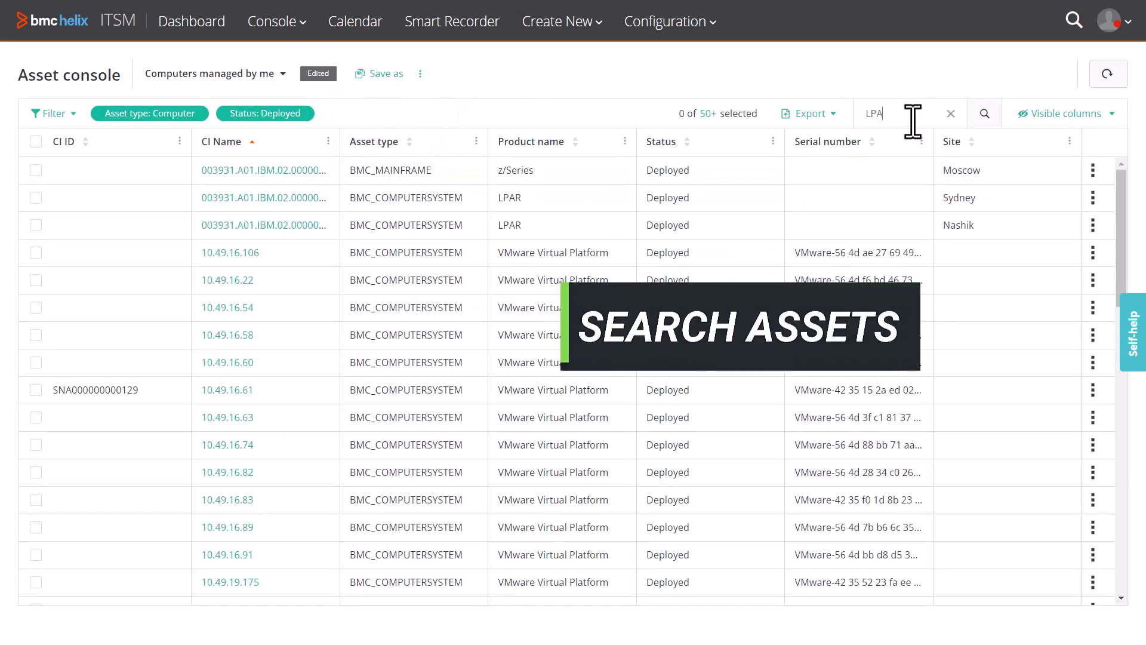
pyautogui.write('R')
pyautogui.press('Return')
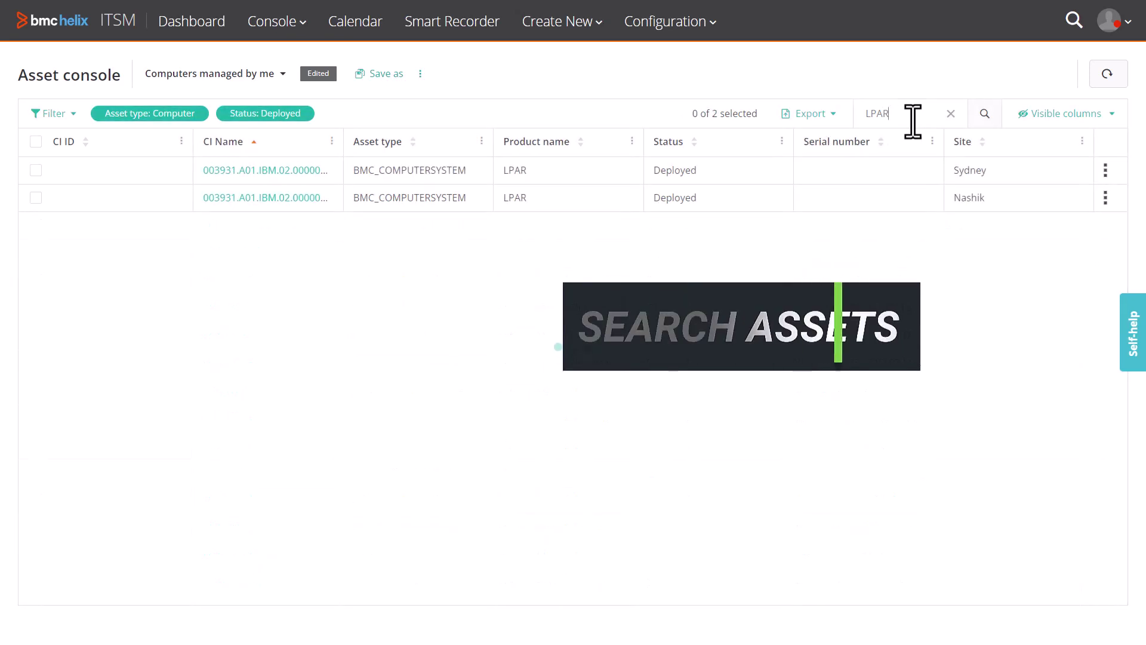
# Remove the Status: Deployed and Asset type: Computer chips and clear the LPAR search.
pyautogui.click(307, 113)
pyautogui.click(201, 114)
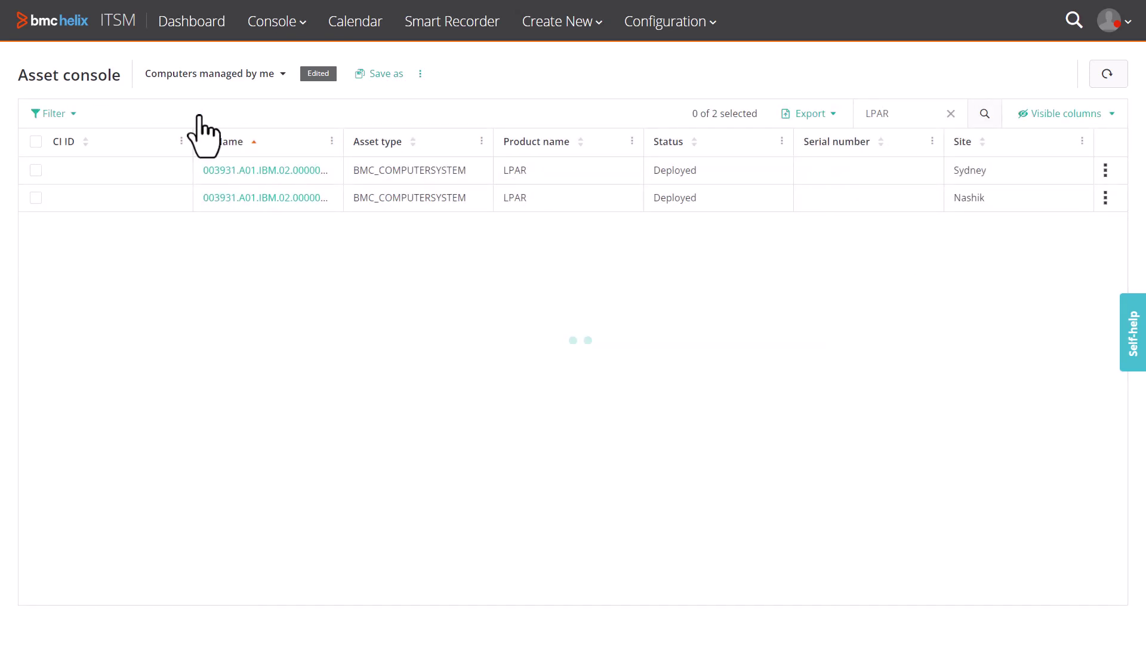
pyautogui.click(949, 114)
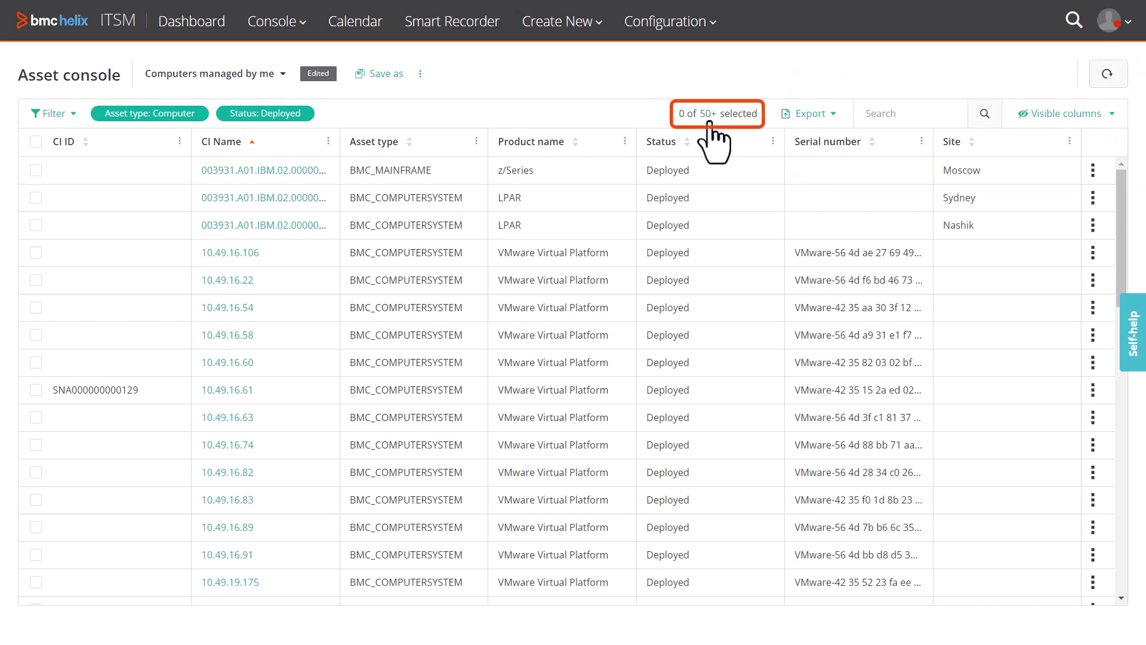
pyautogui.moveTo(1128, 215); pyautogui.dragTo(1139, 543)
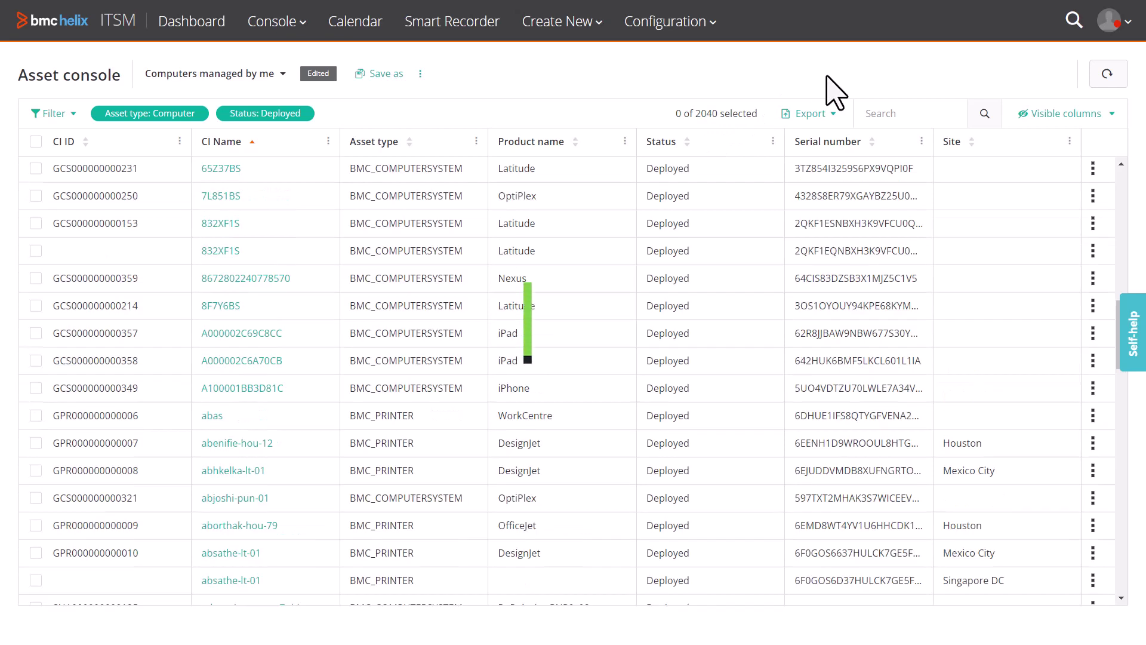
pyautogui.click(833, 115)
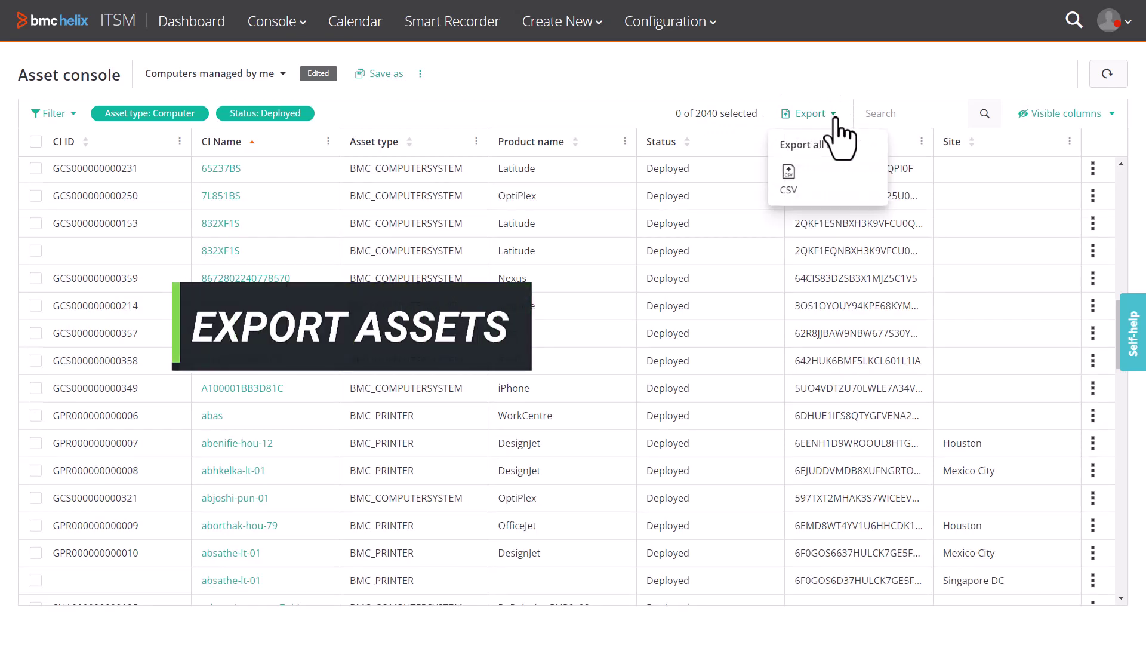
pyautogui.click(801, 199)
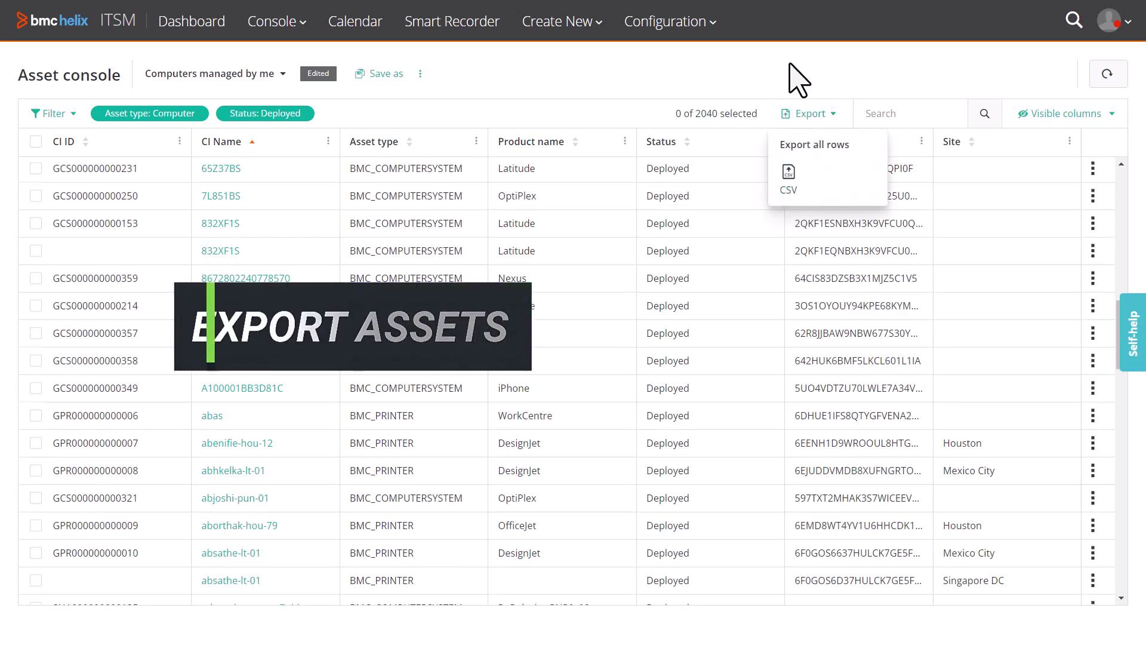
pyautogui.click(36, 196)
pyautogui.click(36, 278)
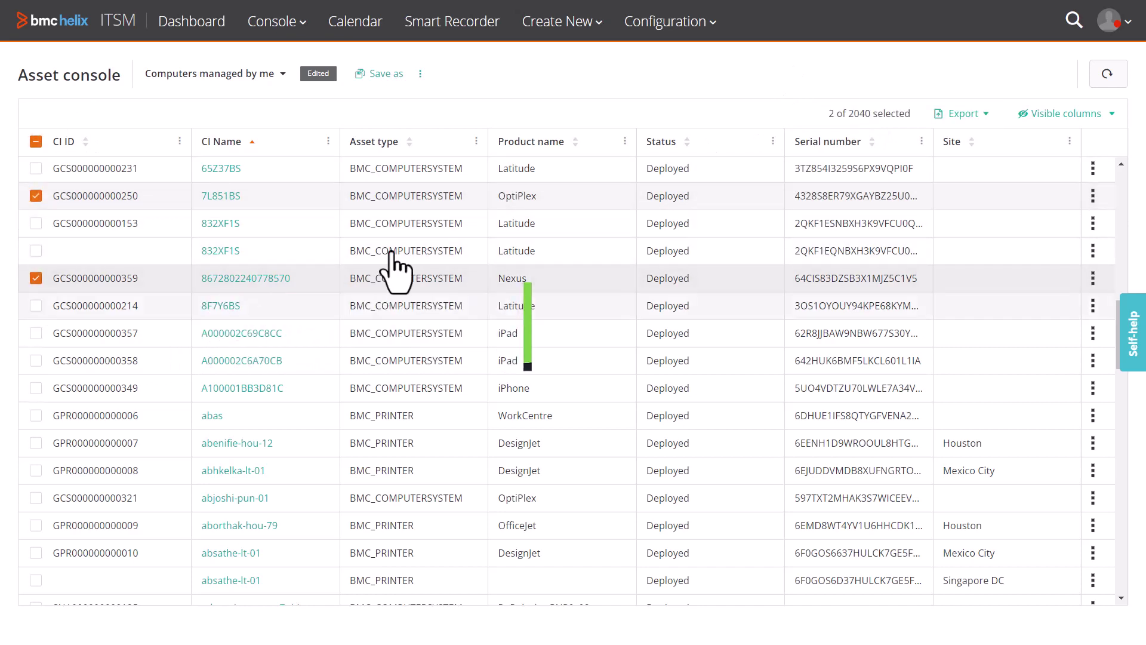
pyautogui.click(984, 114)
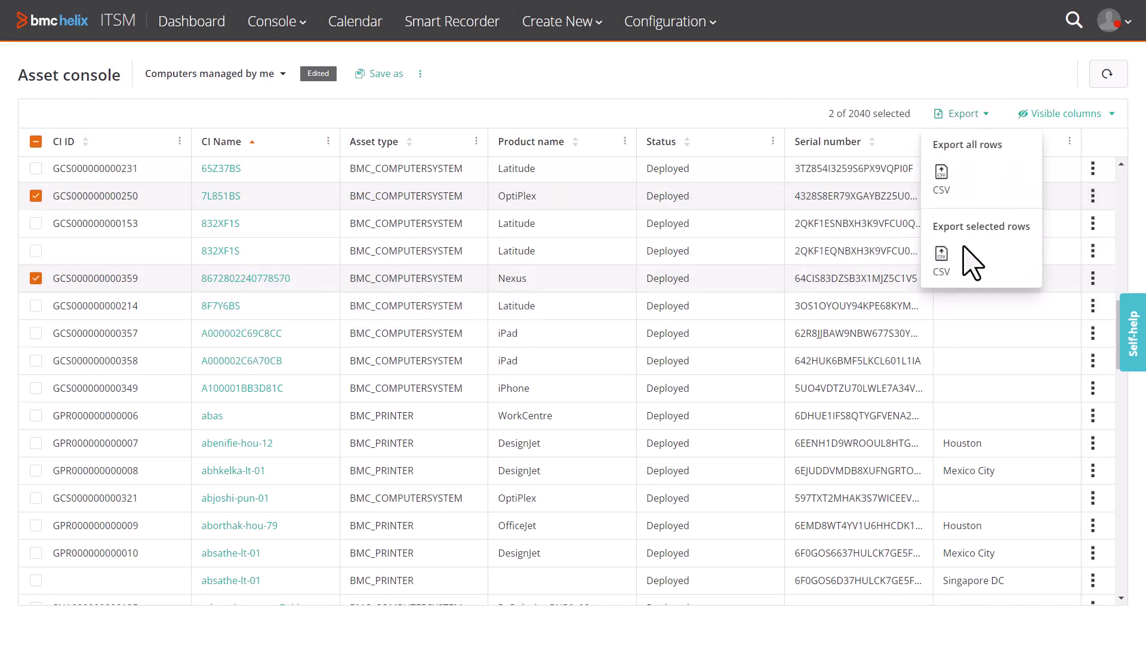
pyautogui.click(942, 273)
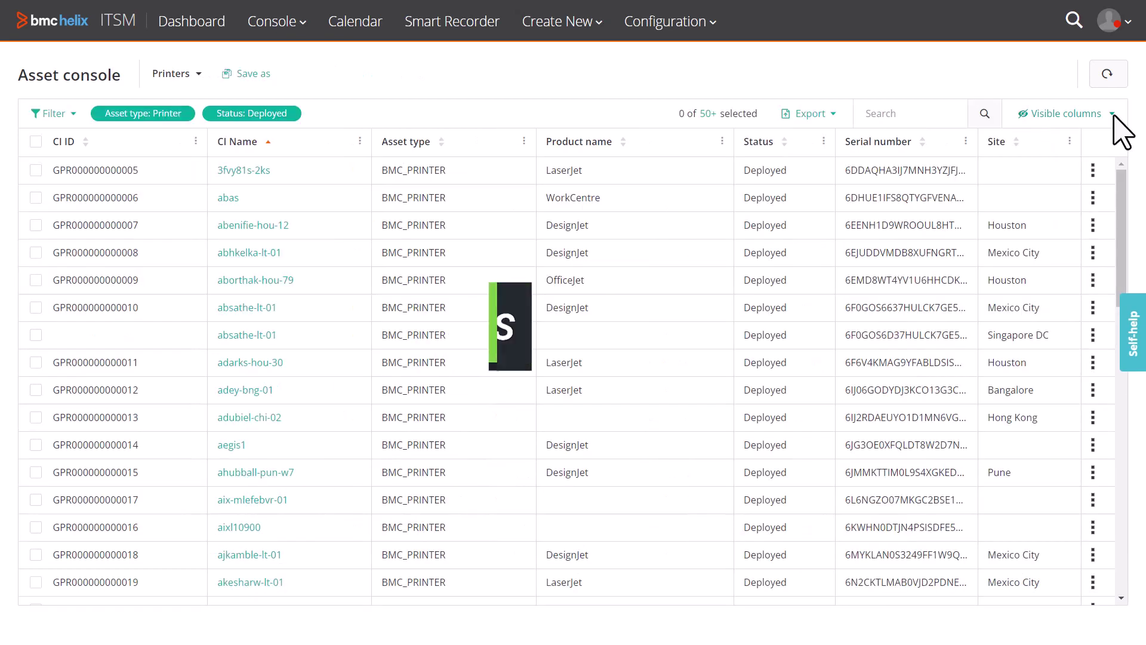
# Search the visible columns for 'CI', turn on CI Class, then clear the search.
pyautogui.click(1114, 117)
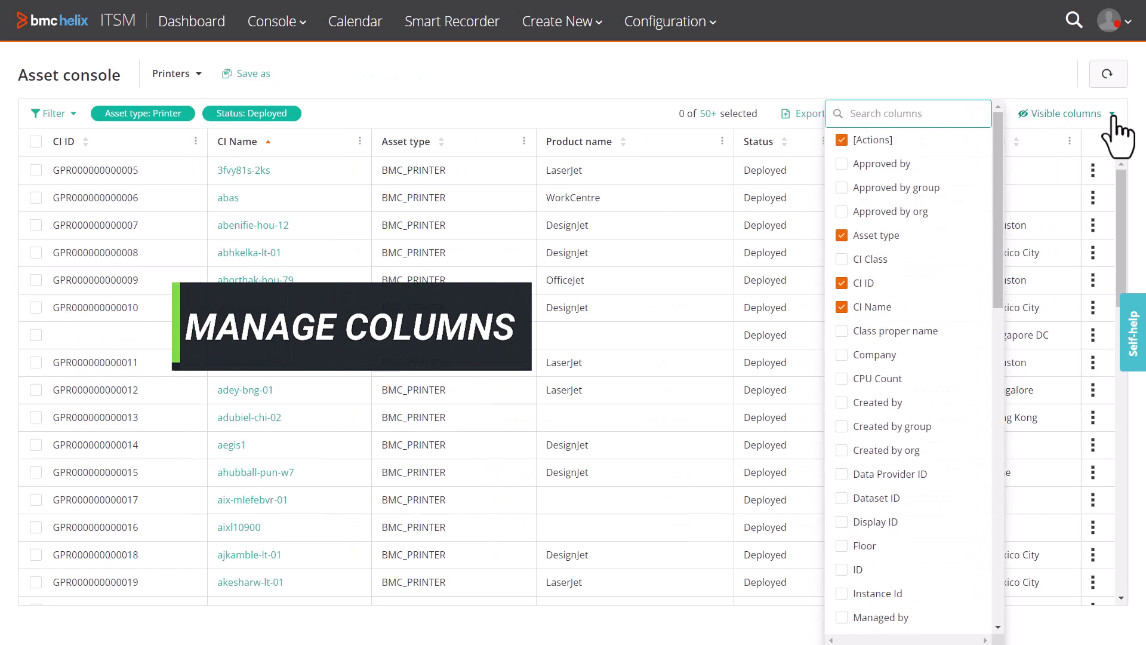
pyautogui.write('CI')
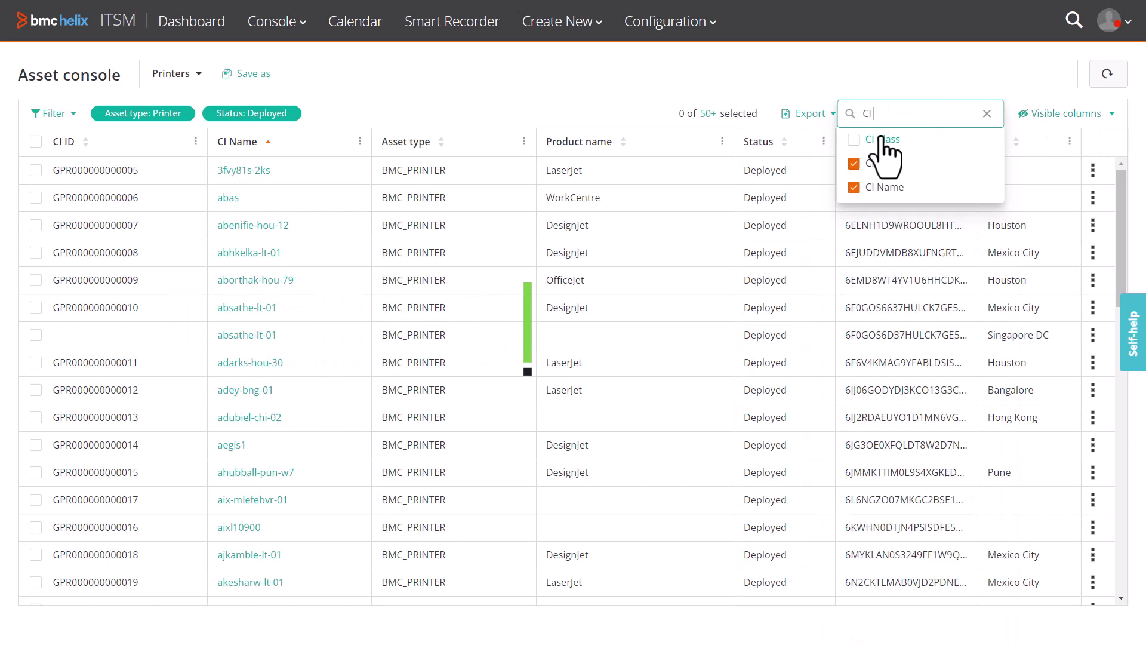
pyautogui.click(881, 139)
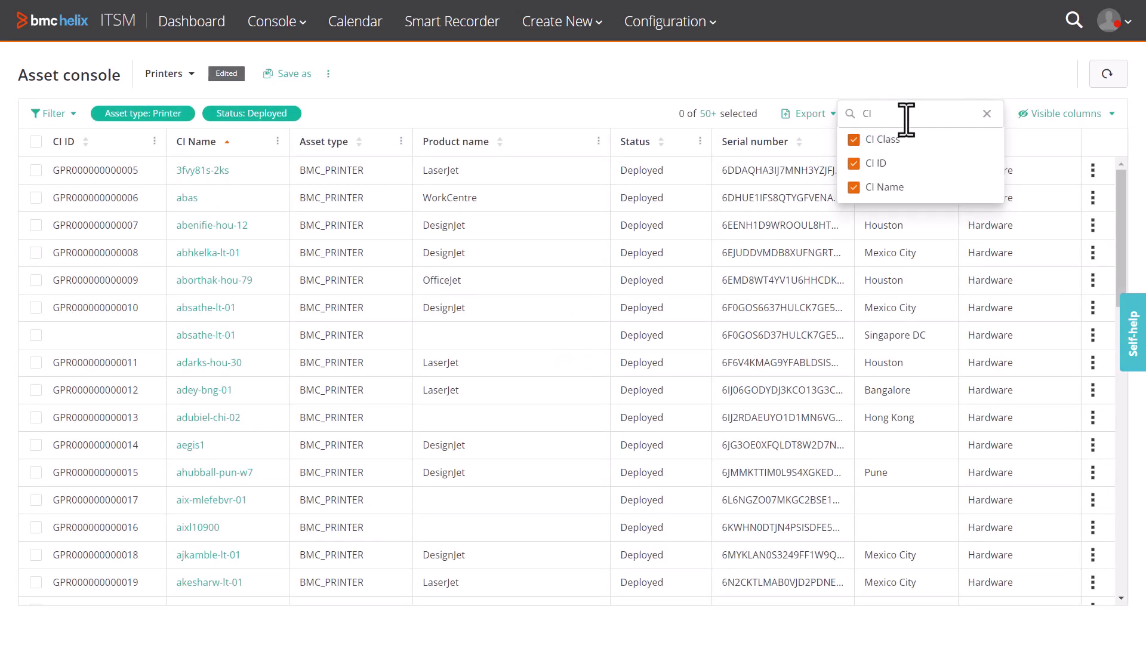
pyautogui.click(985, 114)
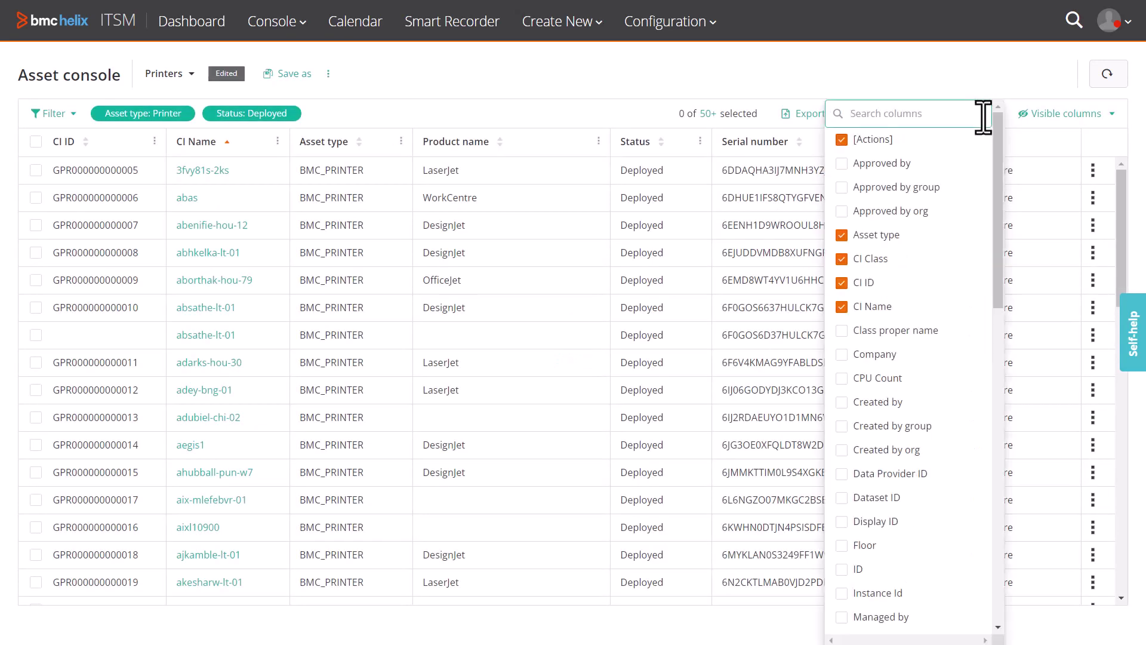
pyautogui.click(1108, 114)
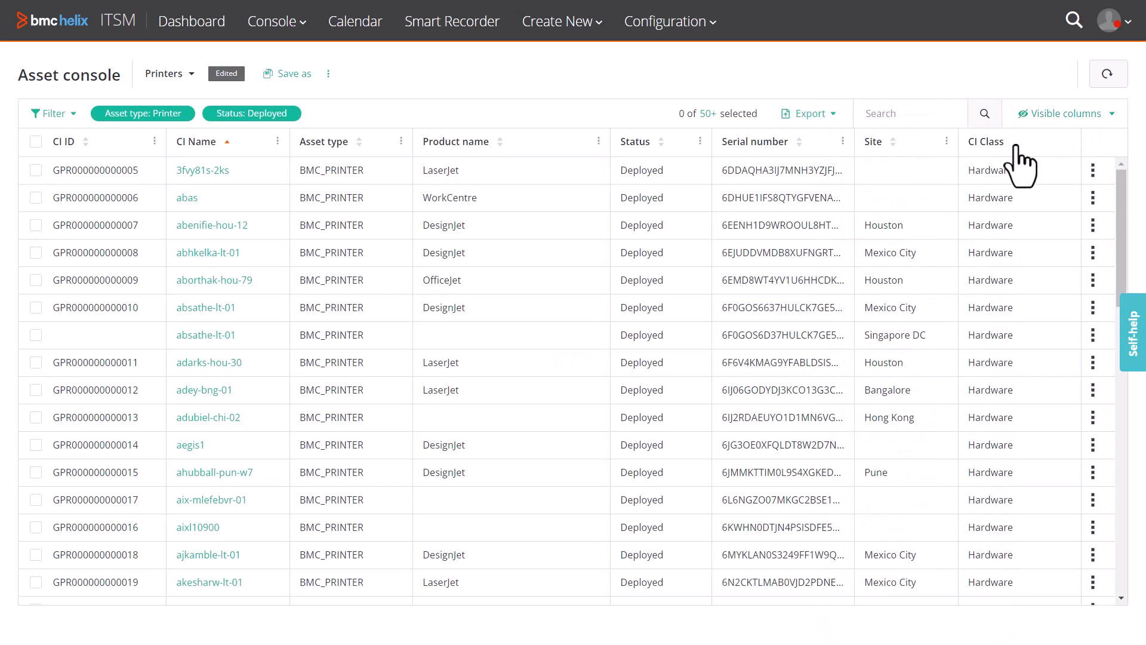
# Move CI Class after Asset type, then narrow the CI Class and Product name columns.
pyautogui.moveTo(1017, 145); pyautogui.dragTo(439, 146)
pyautogui.moveTo(535, 130); pyautogui.dragTo(499, 143)
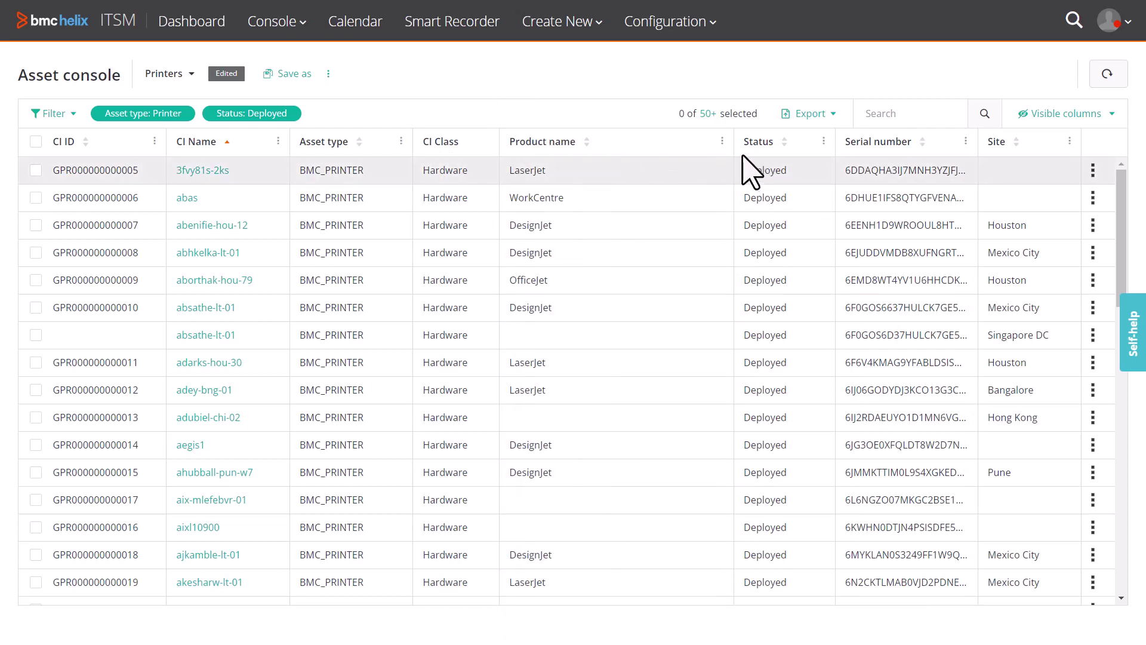
pyautogui.moveTo(719, 142); pyautogui.dragTo(637, 152)
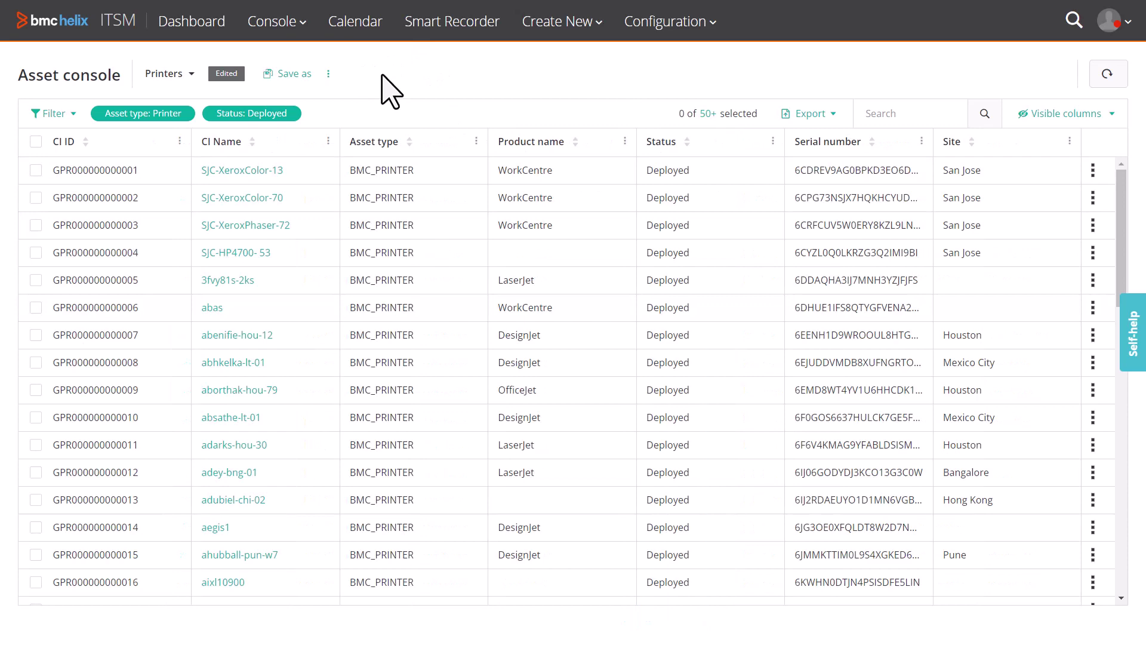
# Sort by CI Name ascending, with Product name ascending as the second sort key.
pyautogui.click(251, 144)
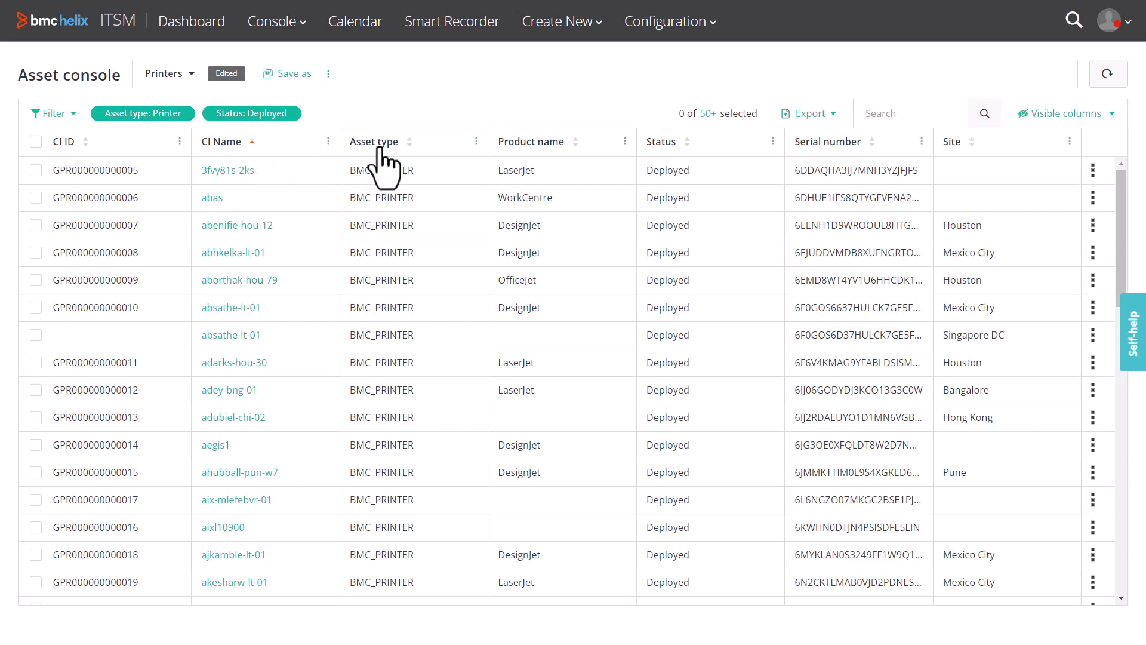
pyautogui.click(625, 141)
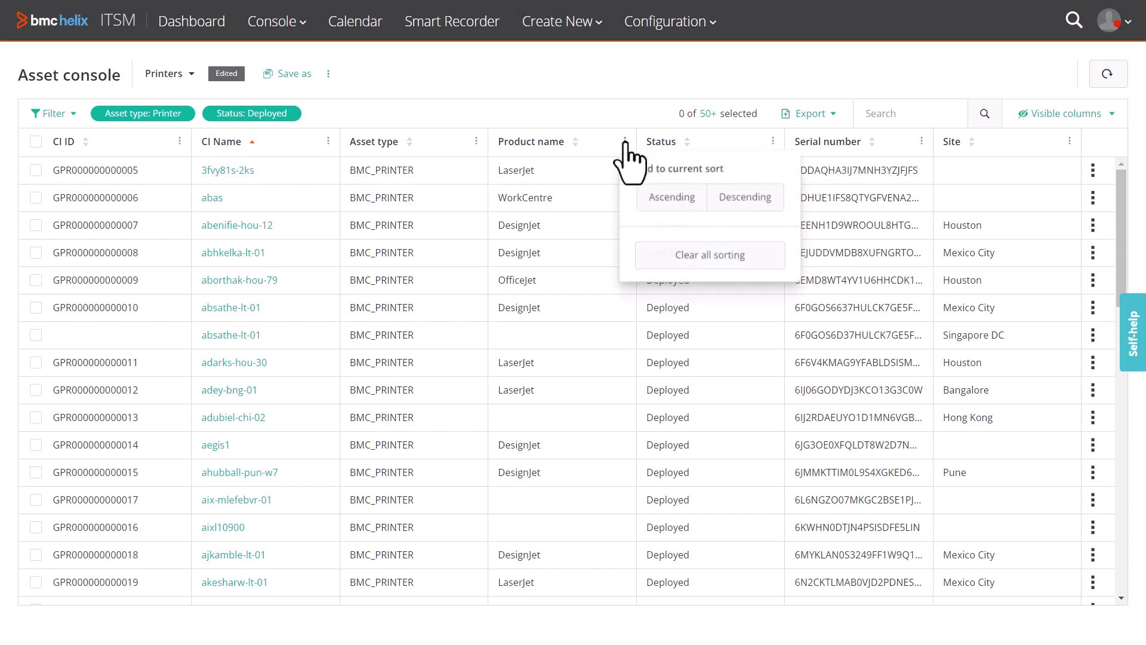
pyautogui.click(659, 199)
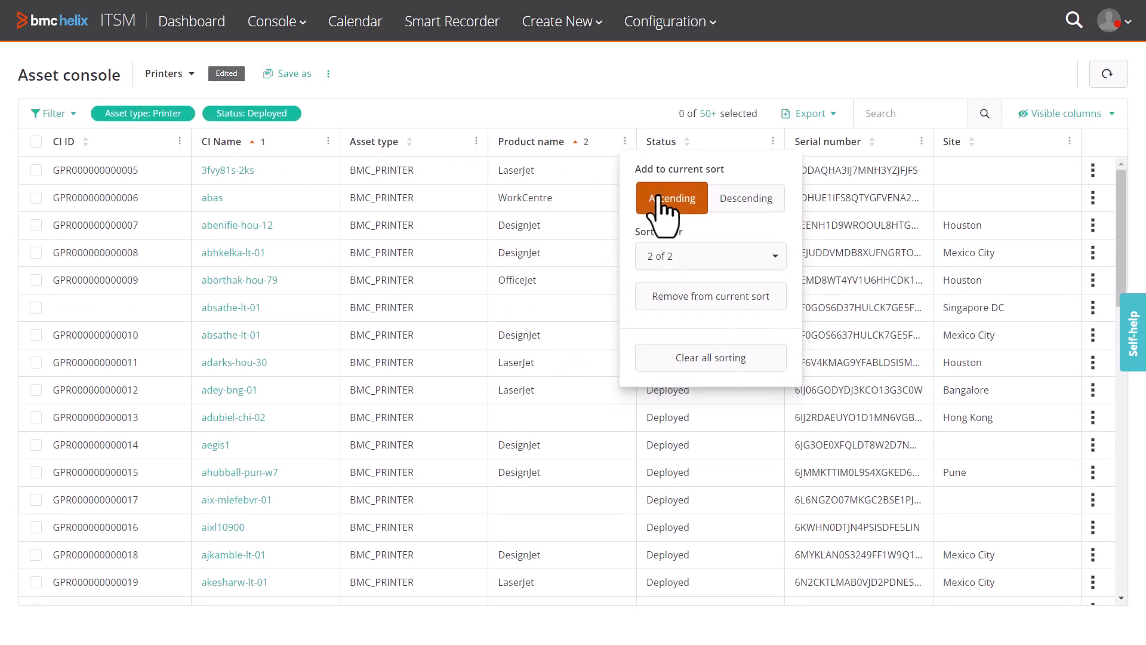
pyautogui.click(775, 262)
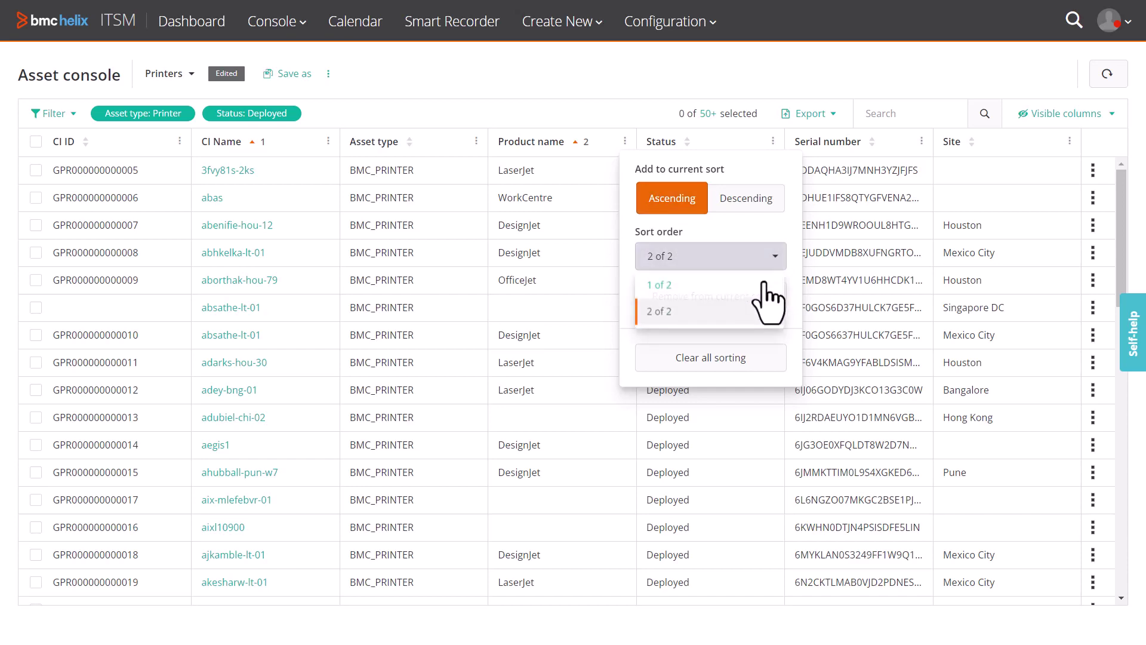
pyautogui.click(764, 284)
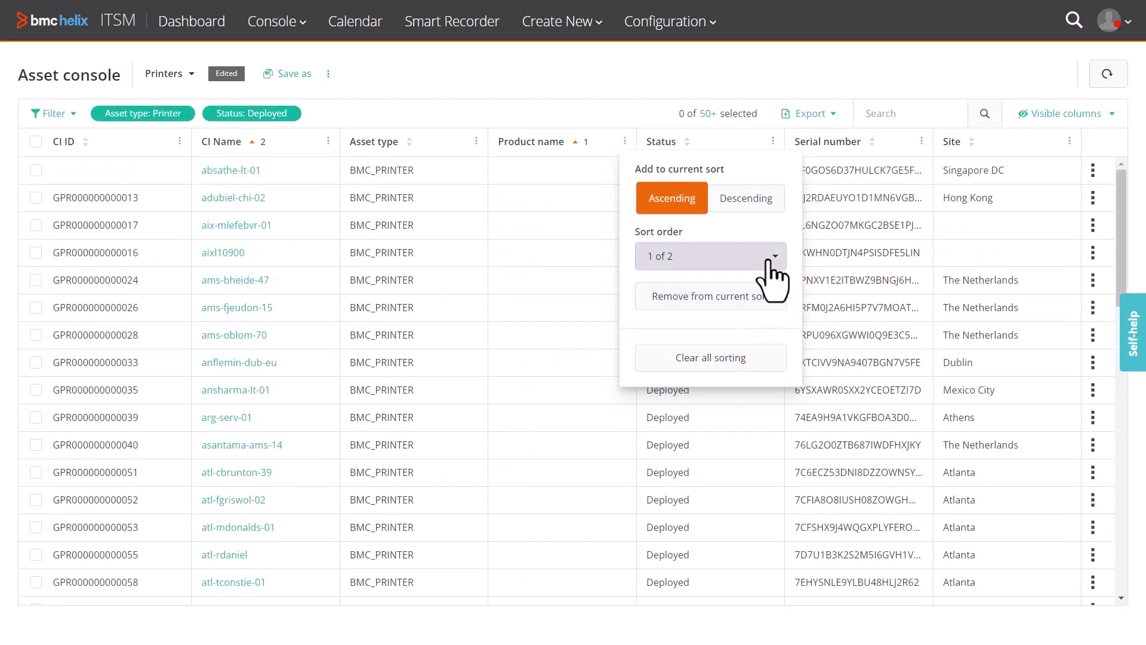
pyautogui.click(773, 262)
pyautogui.click(766, 312)
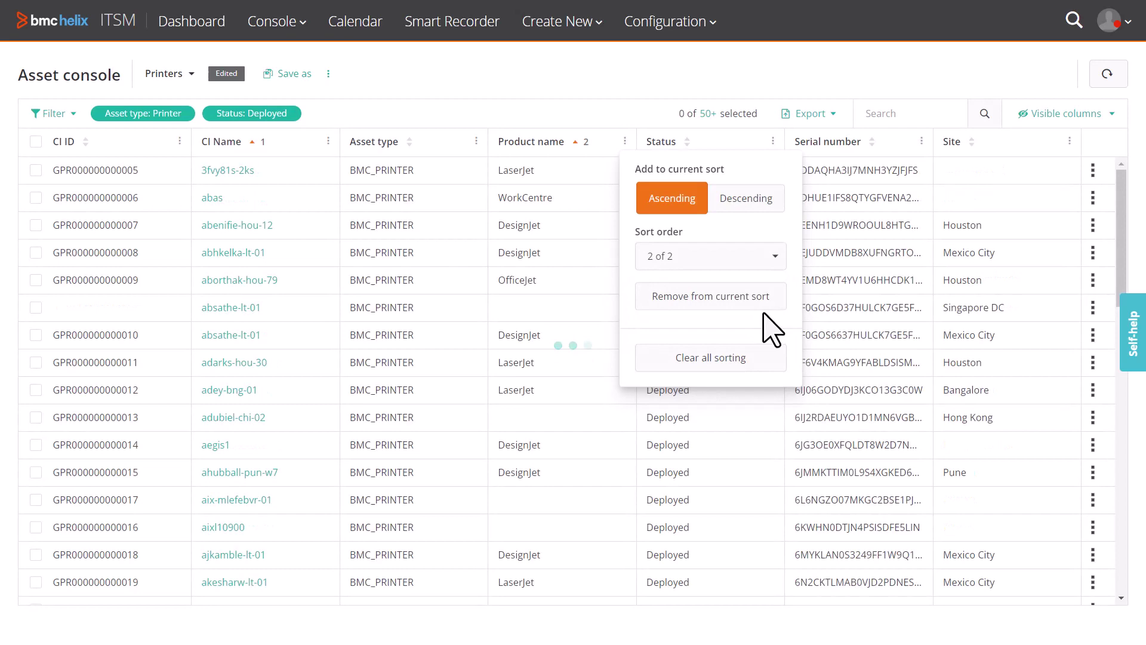
pyautogui.click(750, 201)
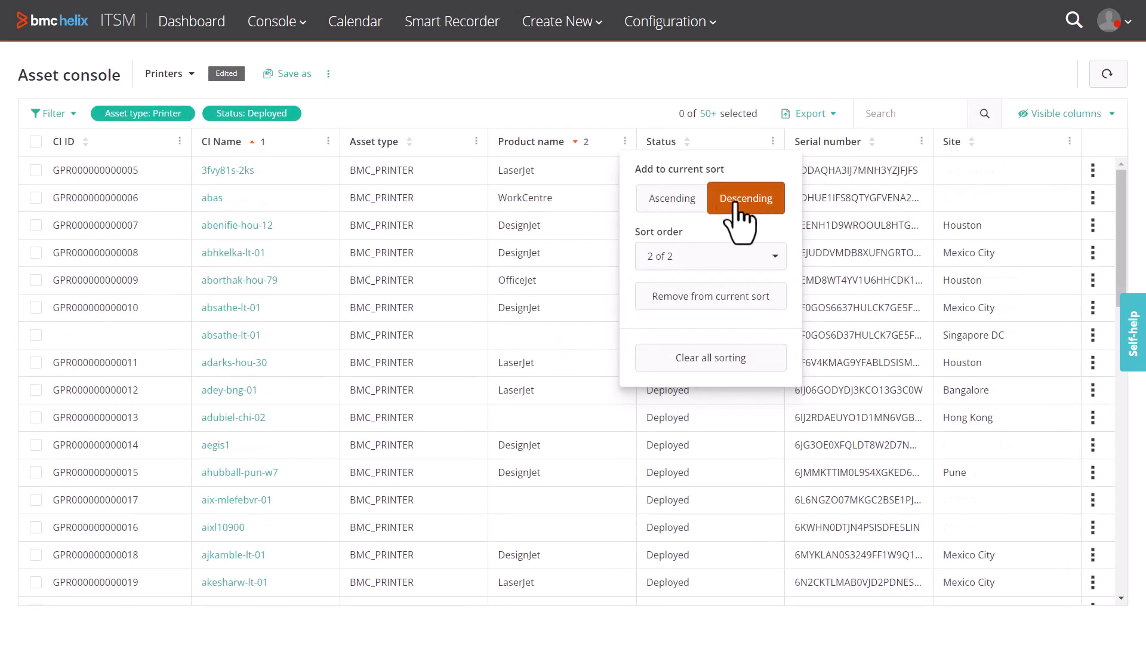
pyautogui.click(686, 203)
# Add Serial number as the third ascending sort key and check its sort position.
pyautogui.click(921, 143)
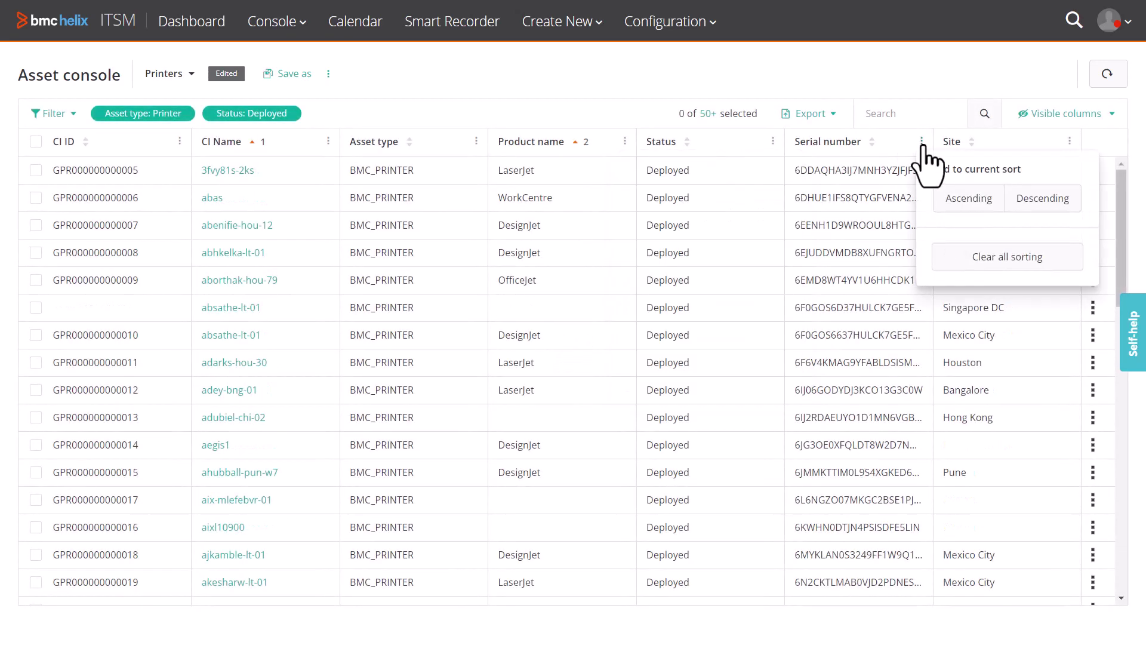
pyautogui.click(956, 203)
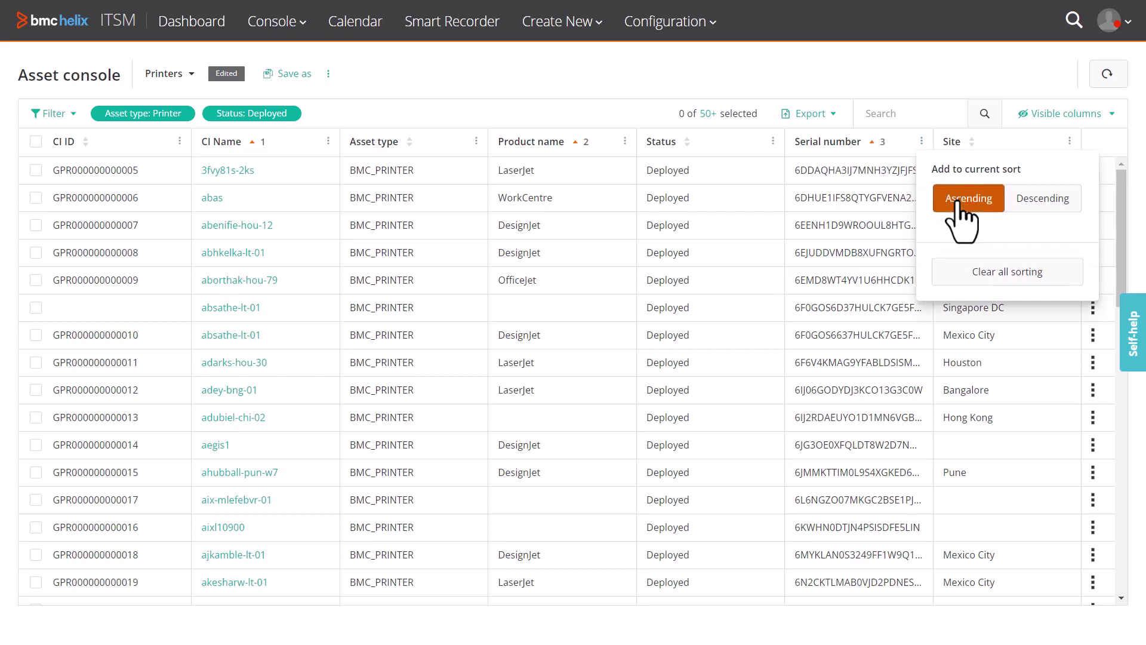
pyautogui.click(996, 255)
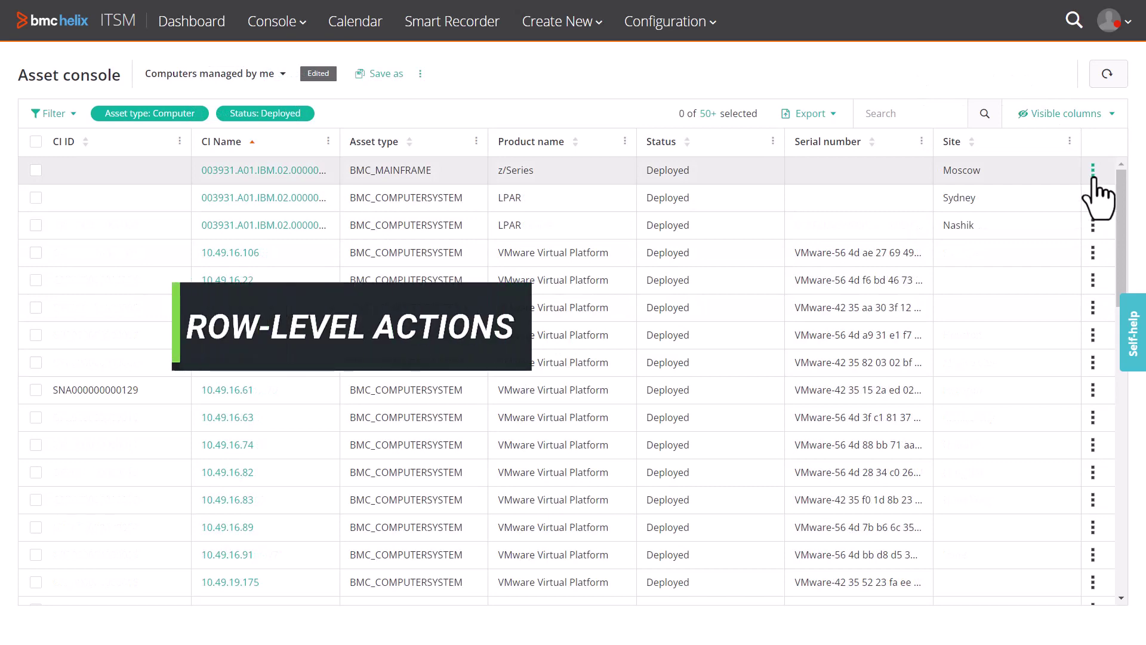
# View the z/Series mainframe's related people, then open the edit form for asset 1LLZ6BS.
pyautogui.click(1093, 173)
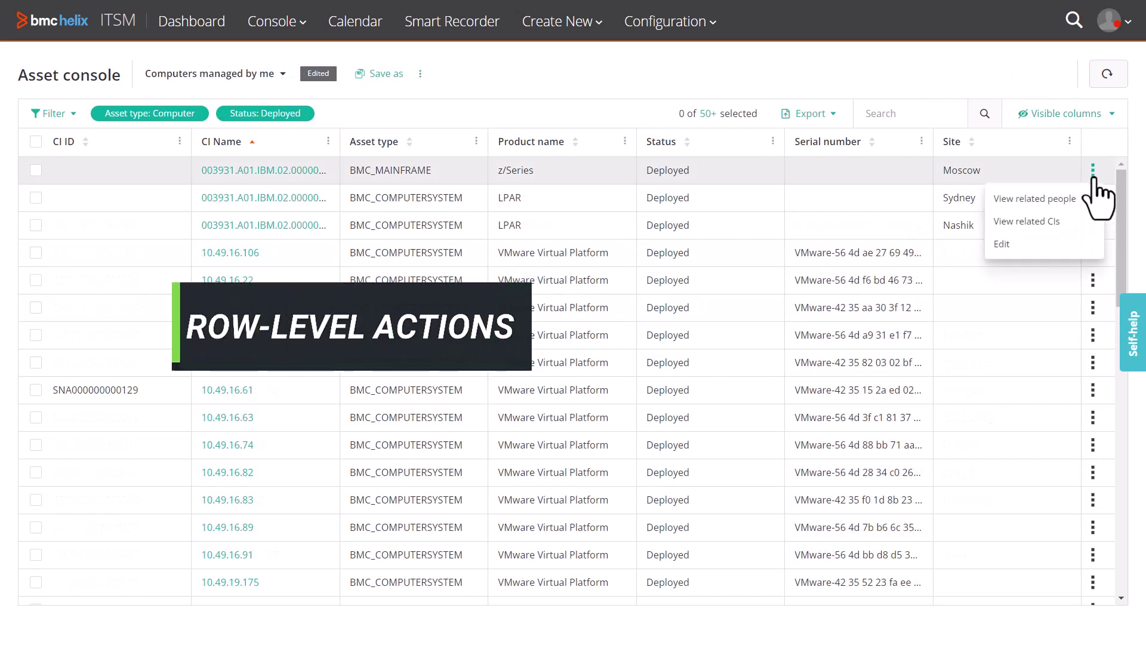
pyautogui.click(1092, 197)
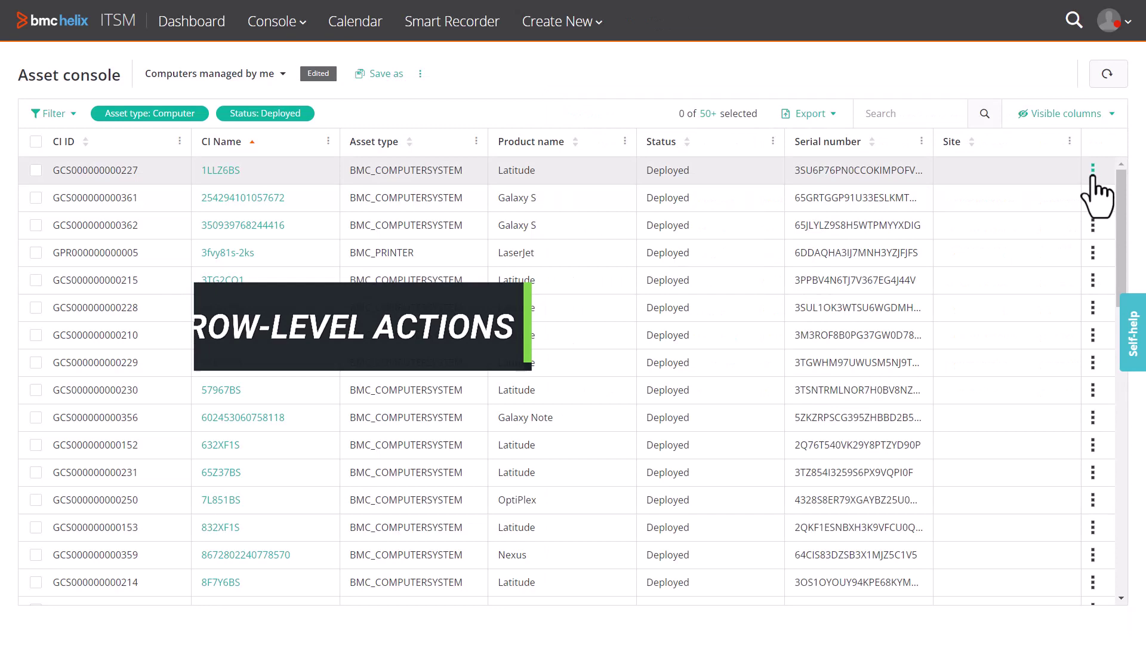
pyautogui.click(1093, 170)
pyautogui.click(1032, 251)
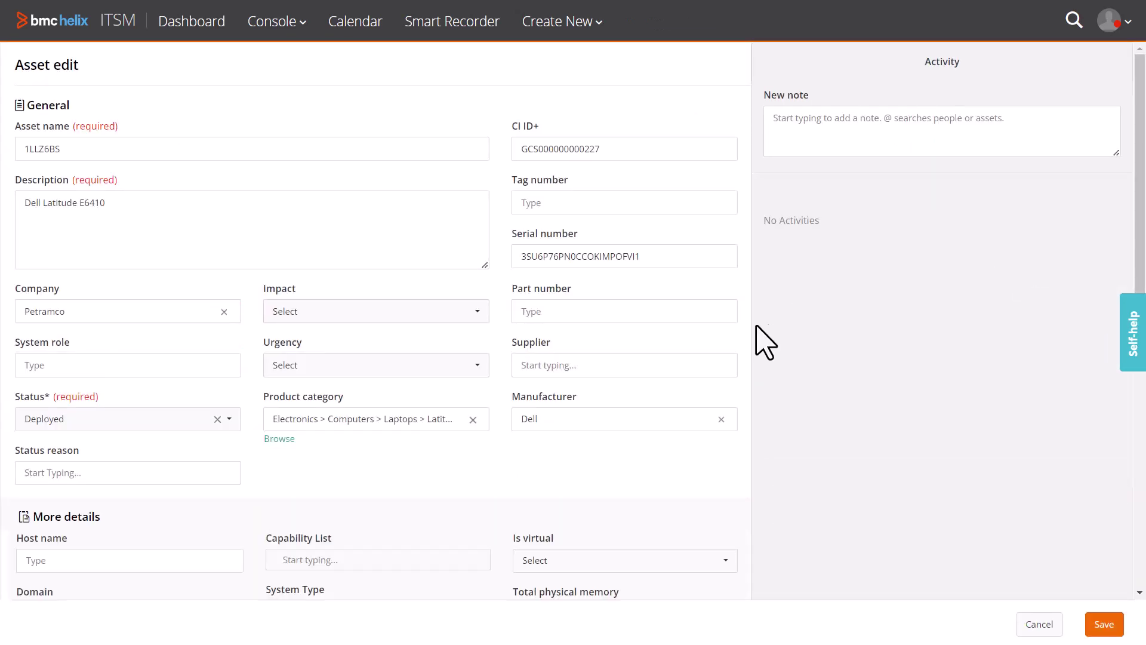
pyautogui.scroll(-5, 751, 345)
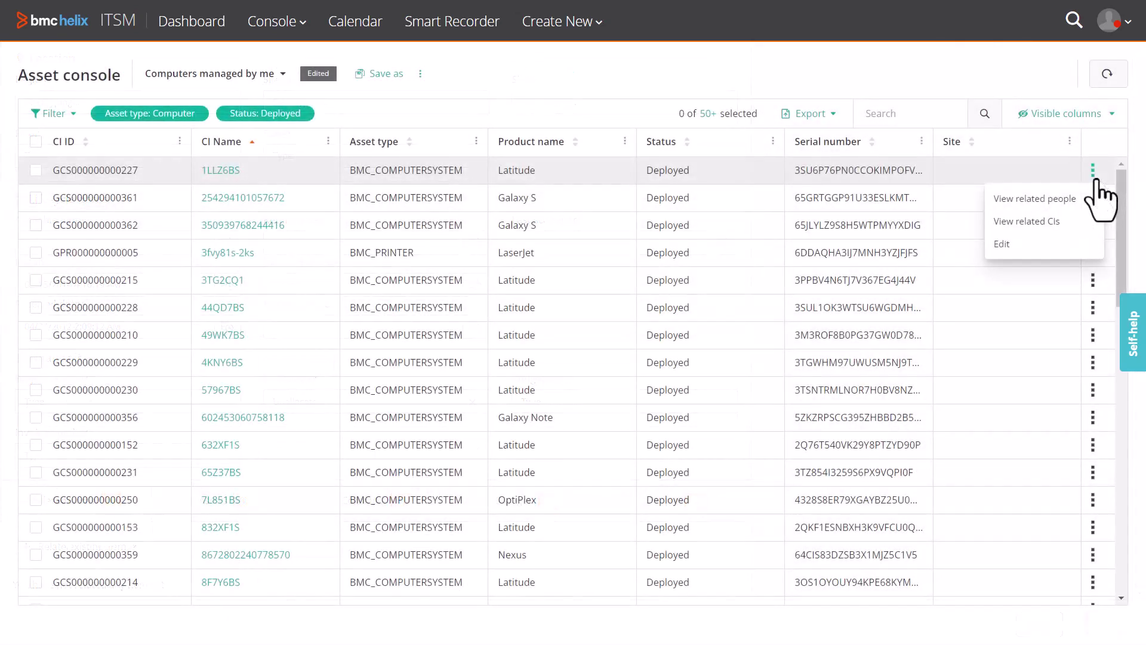
# Open 1LLZ6BS's related CIs, select printer 3fvy81s-2ks, and choose Unrelate.
pyautogui.click(1086, 222)
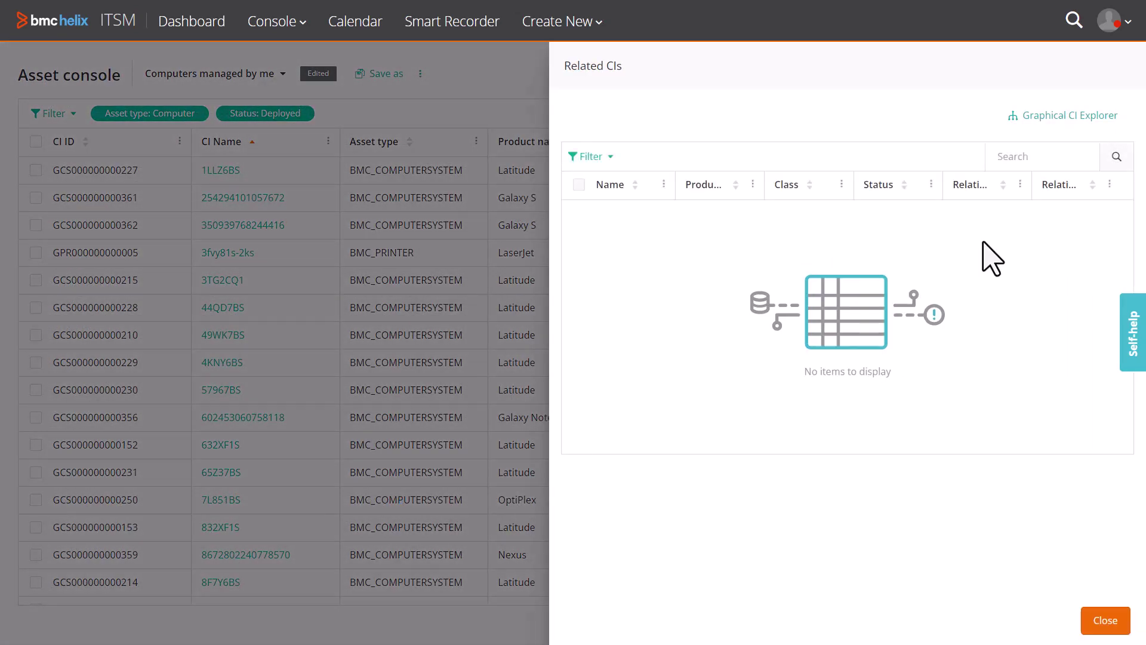
pyautogui.click(579, 214)
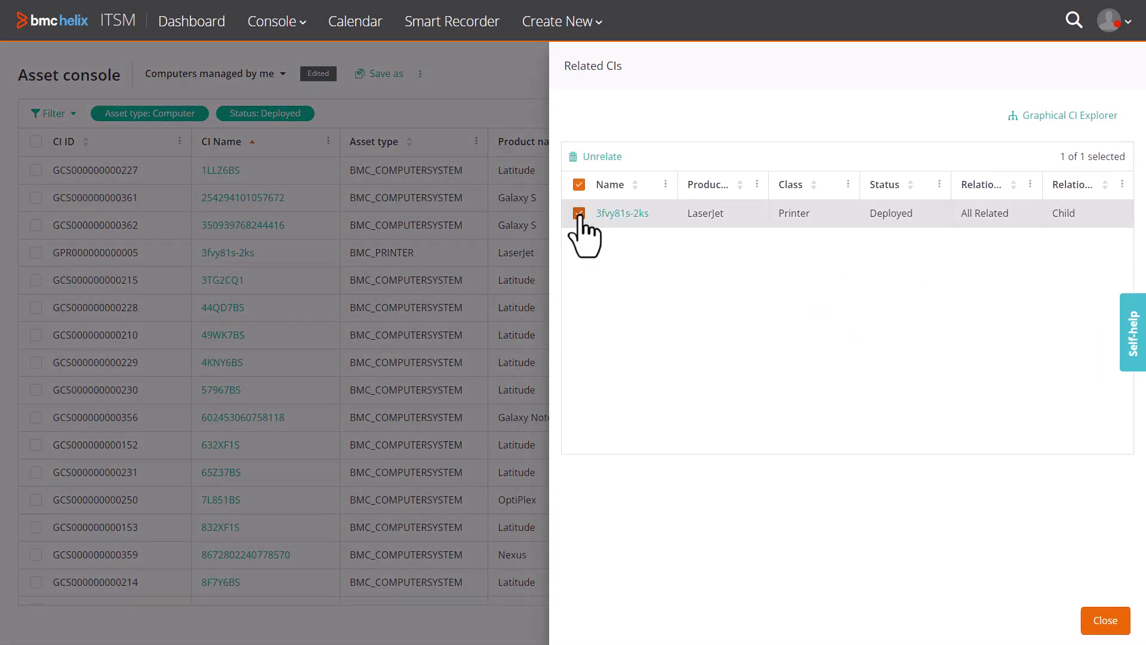
pyautogui.click(621, 159)
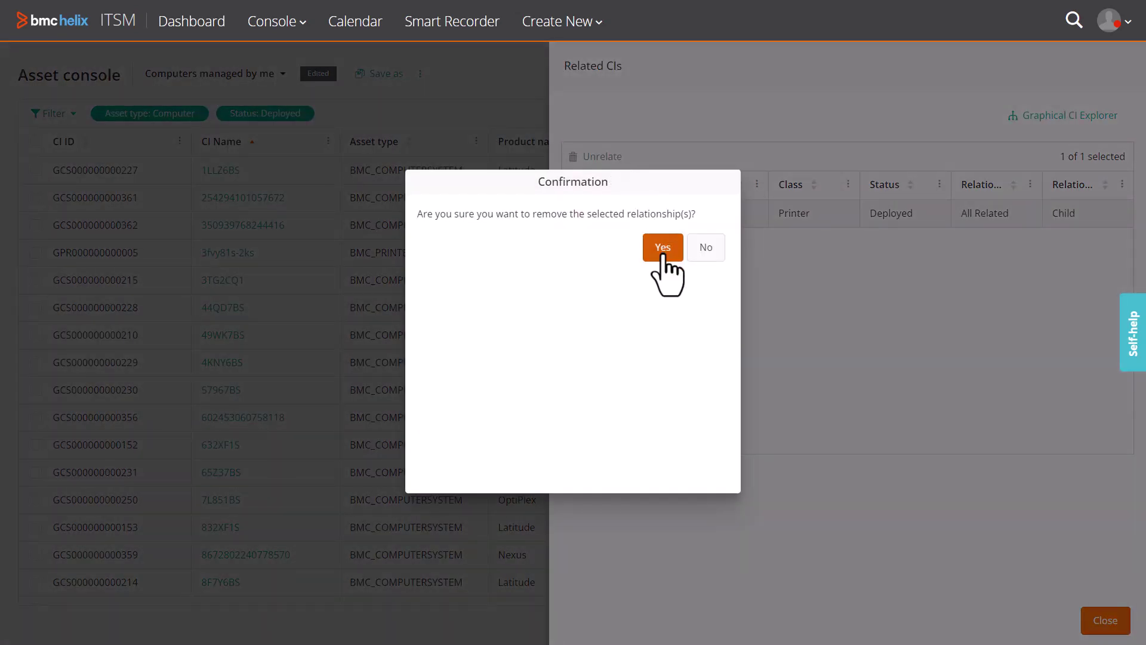